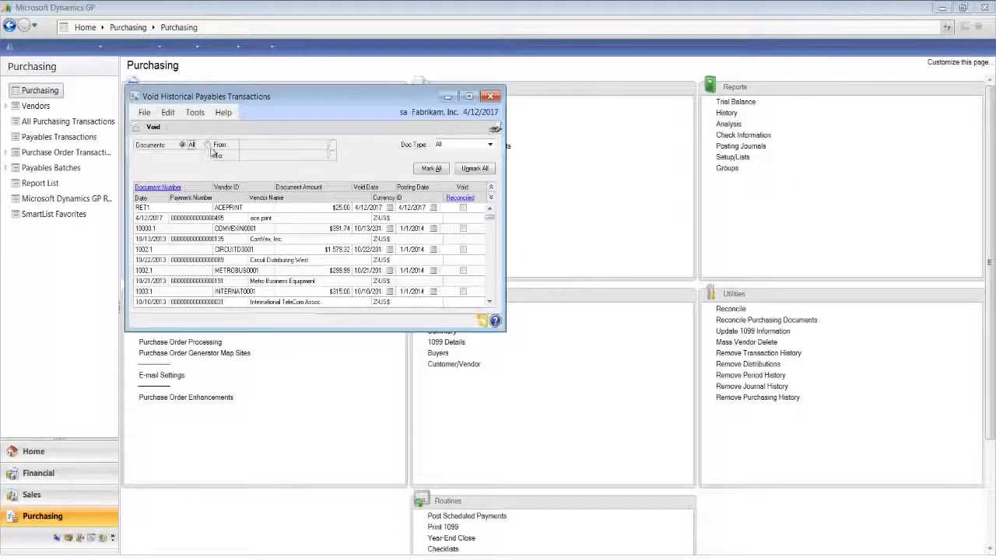
Restrict the historical payables transactions to document number 20068 as both start and end of the range.
left_click(244, 146)
type("20068")
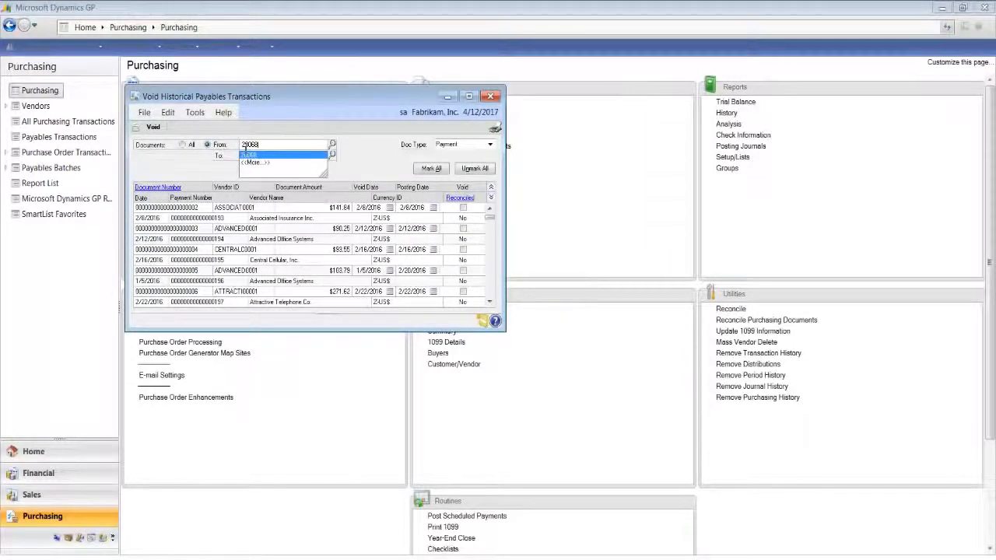
key("Tab")
type("20068")
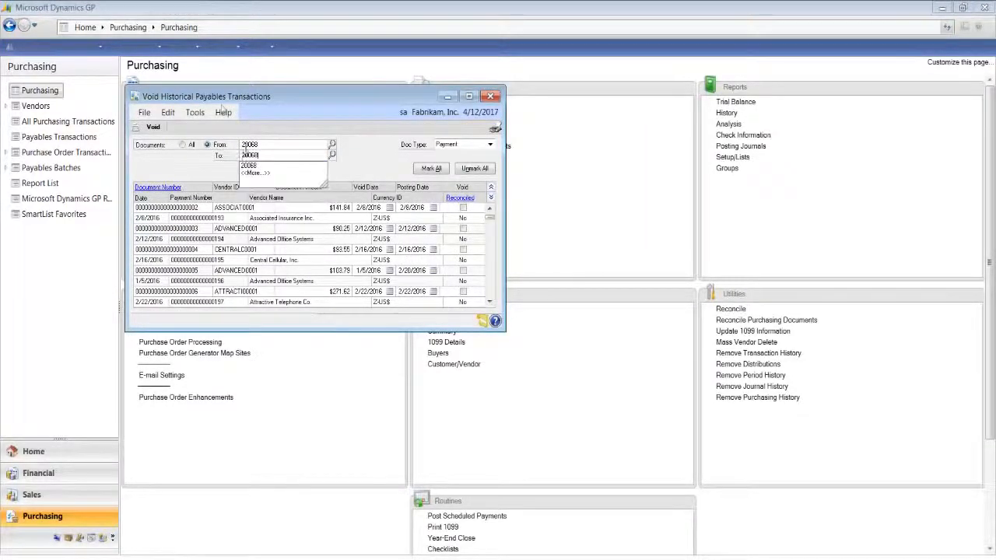
key("Tab")
left_click_drag(287, 103, 414, 119)
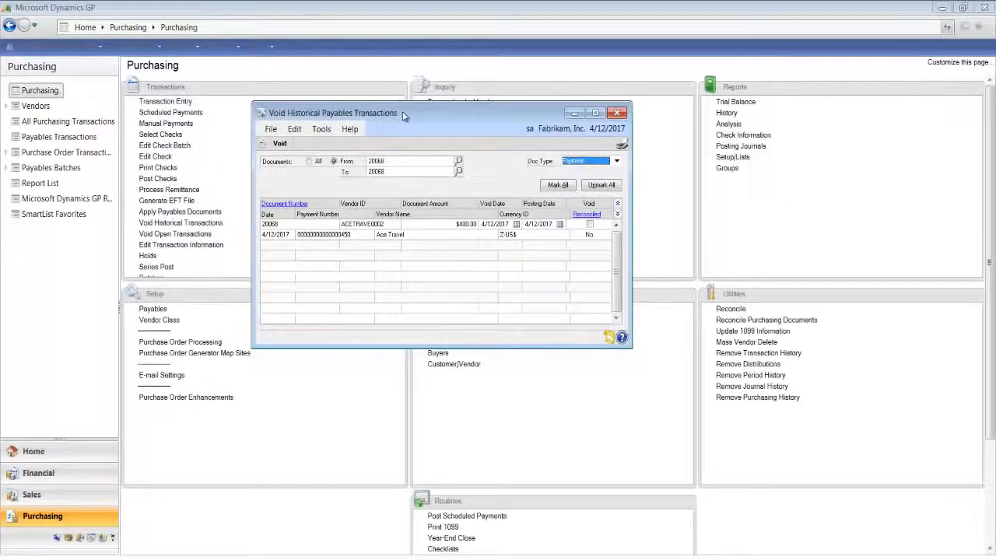
Mark payment 20068 for voiding, void it, and skip printing the posting journal.
left_click(591, 226)
left_click(281, 143)
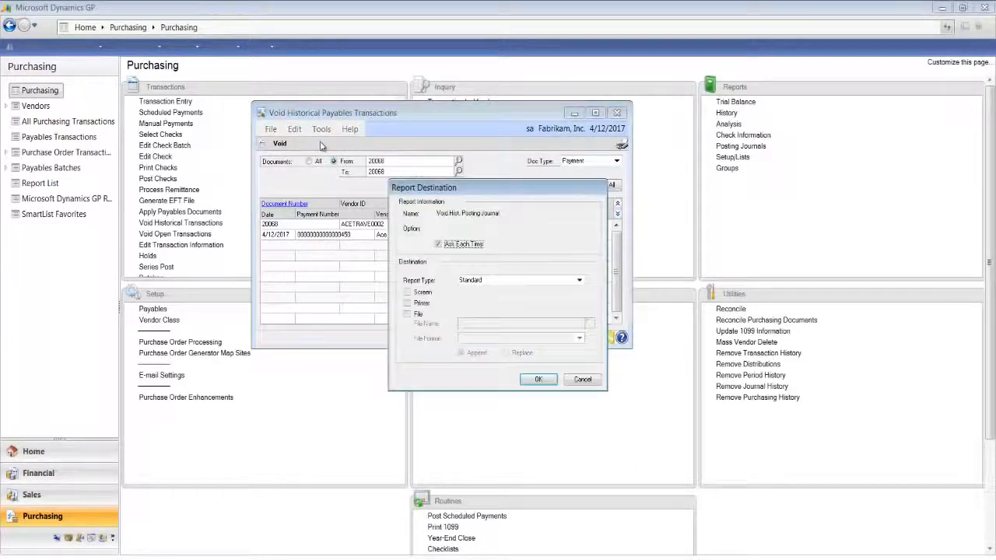
left_click(584, 380)
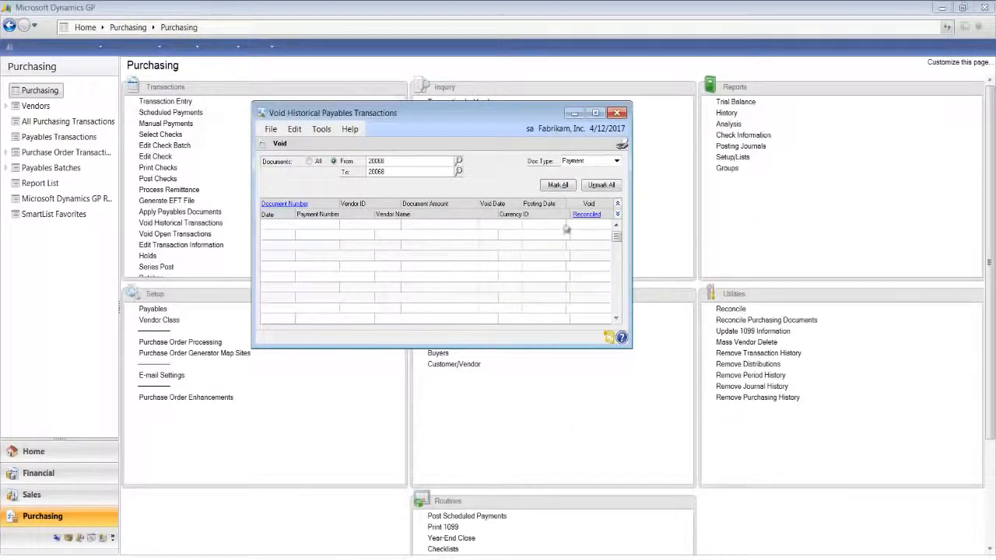
Close the void window and refresh Ace Travel's transactions in the already open vendor inquiry.
left_click(620, 114)
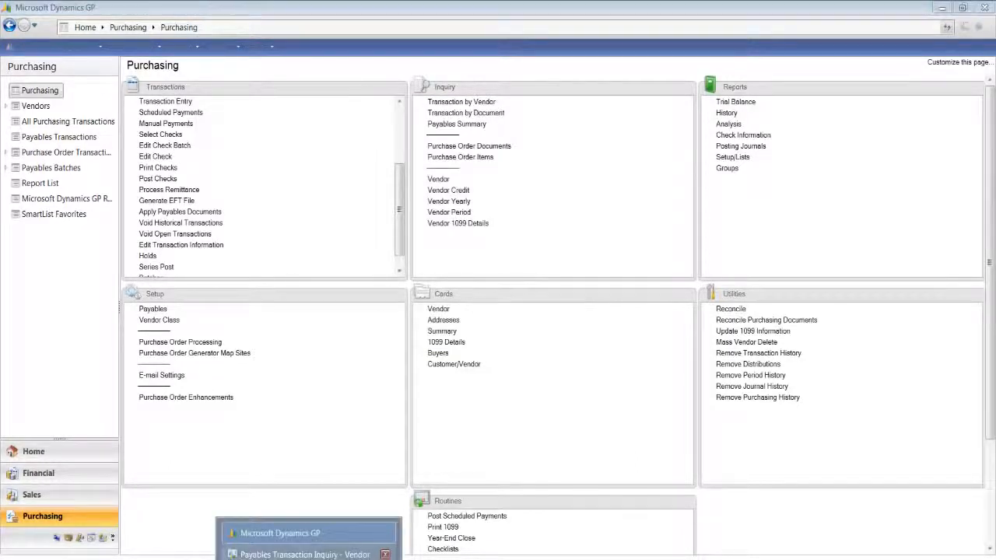
left_click(399, 496)
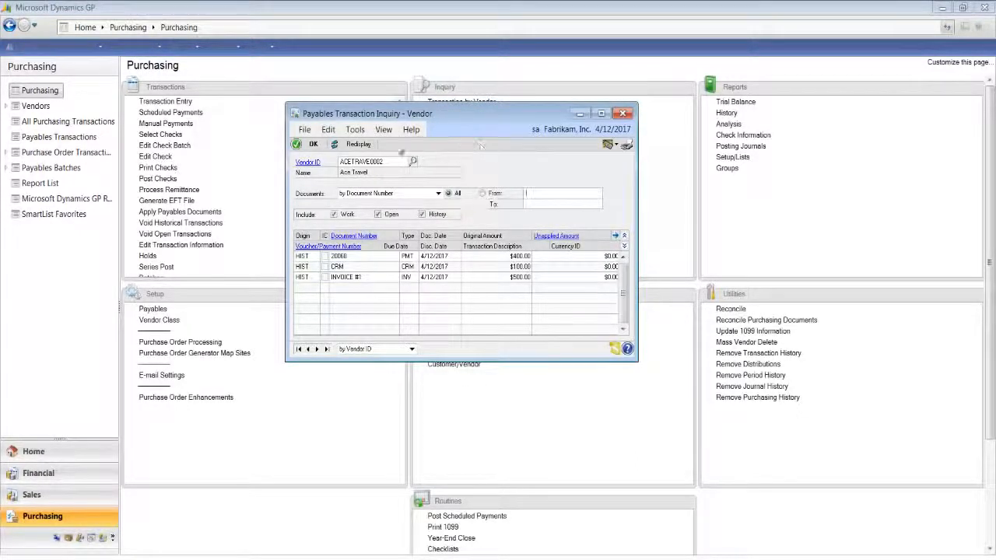
left_click(359, 145)
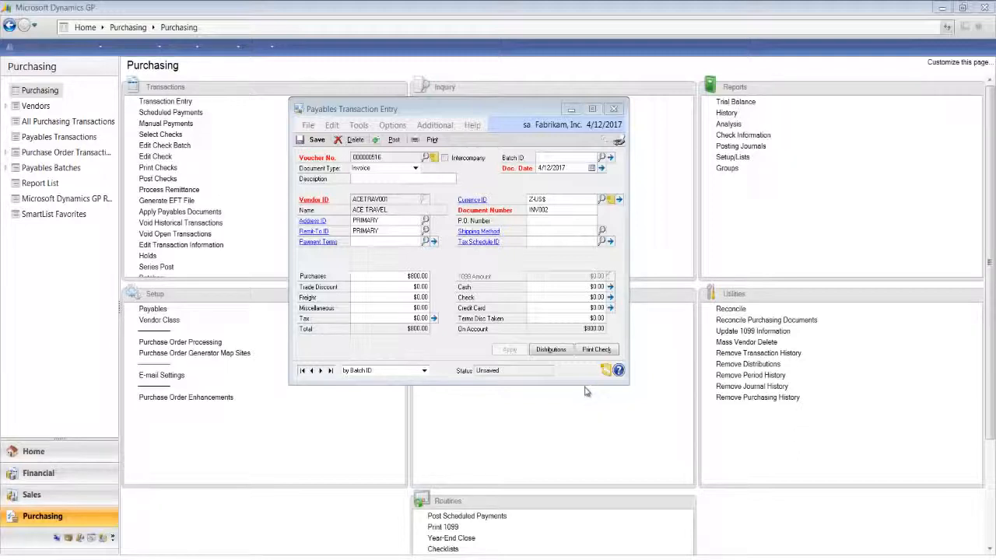
Record a credit card payment of $800.00 on invoice INV002, using the AmericaCharge card.
left_click(604, 308)
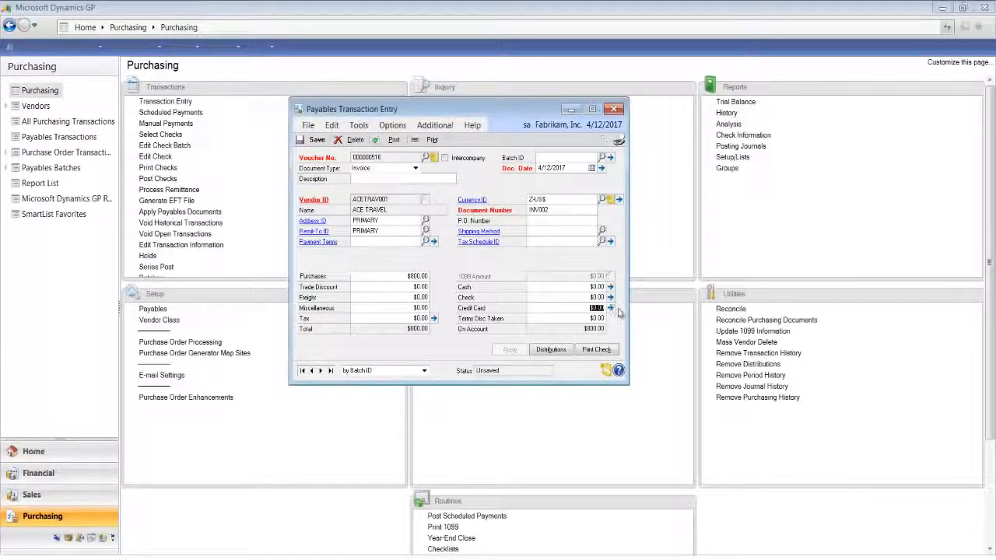
type("800")
left_click(610, 308)
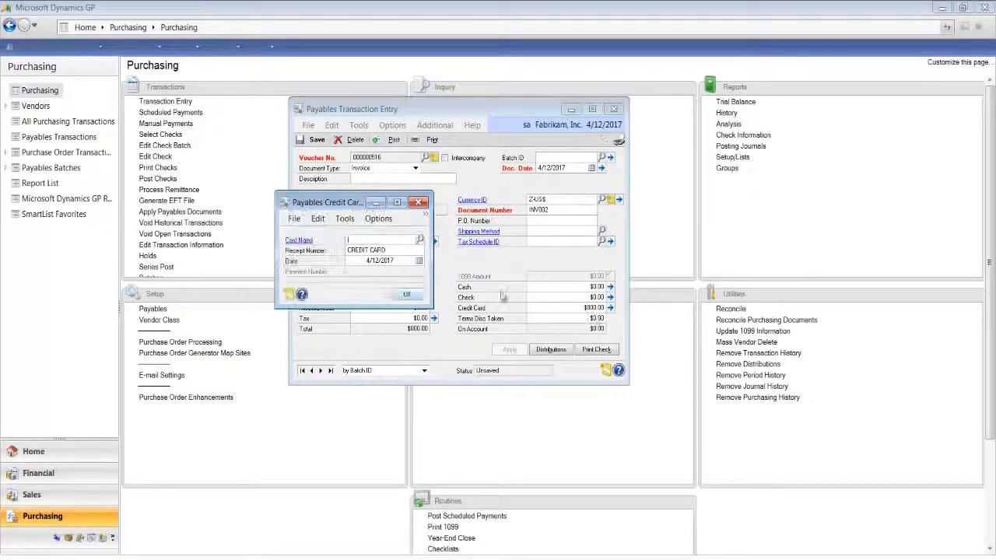
left_click(420, 240)
left_click(420, 310)
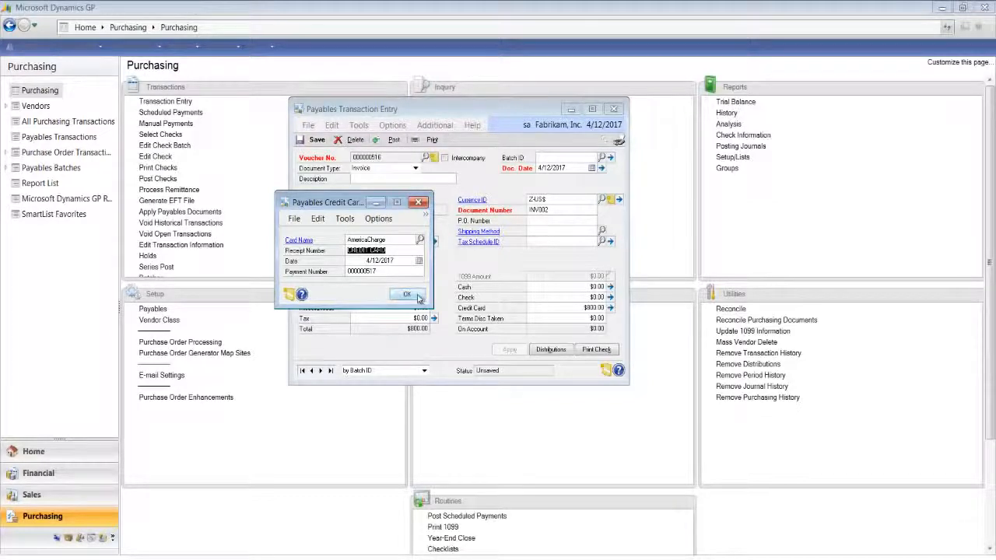
left_click(418, 295)
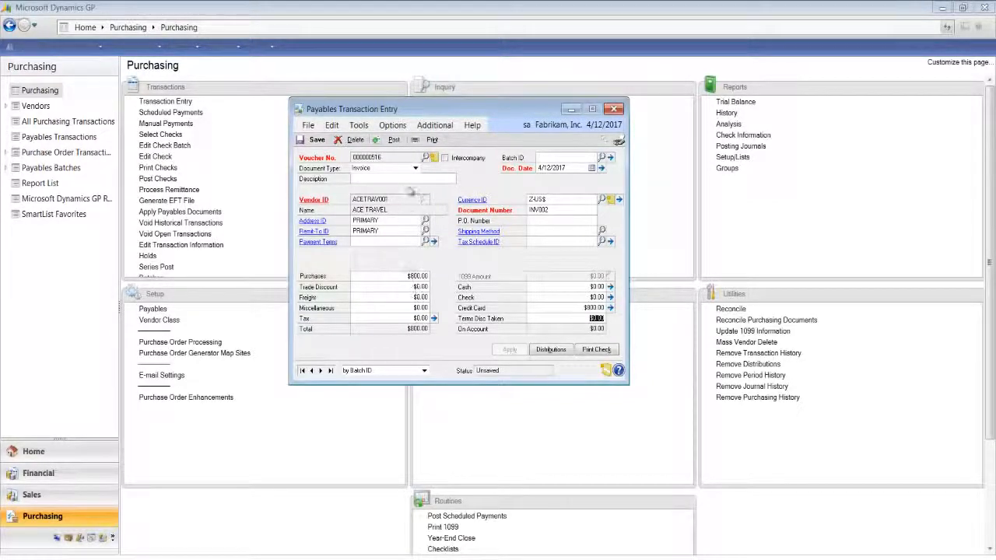
Post invoice INV002, close the transaction entry window, and skip all the posting reports.
left_click(394, 140)
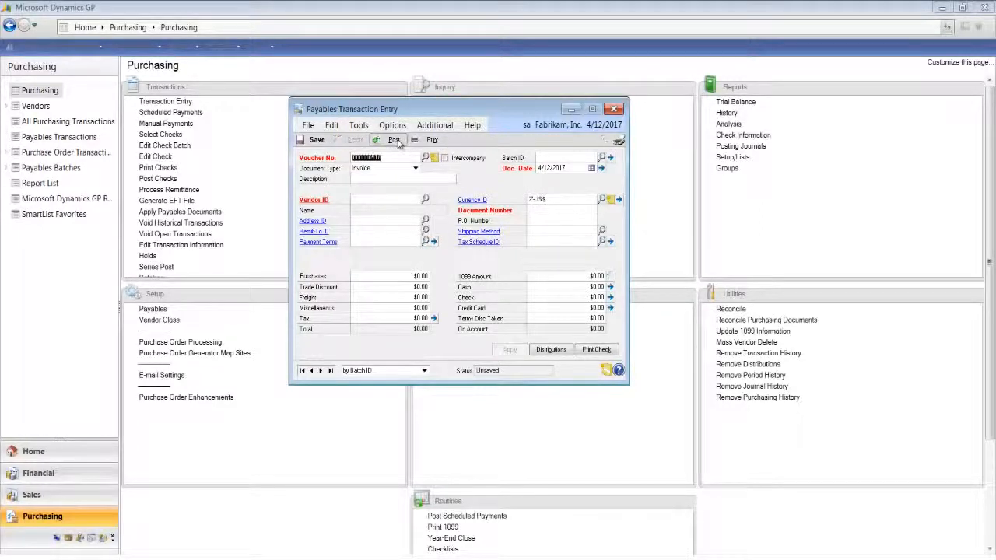
left_click(613, 110)
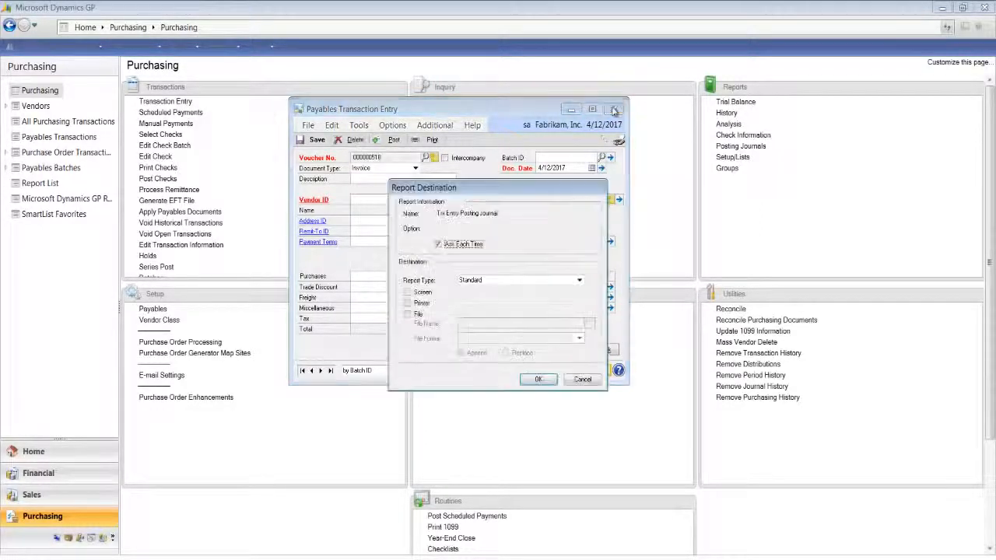
left_click(582, 380)
left_click(582, 379)
left_click(582, 380)
Open the Transaction by Vendor inquiry and list the transactions of vendor ACETRAV001.
left_click(467, 103)
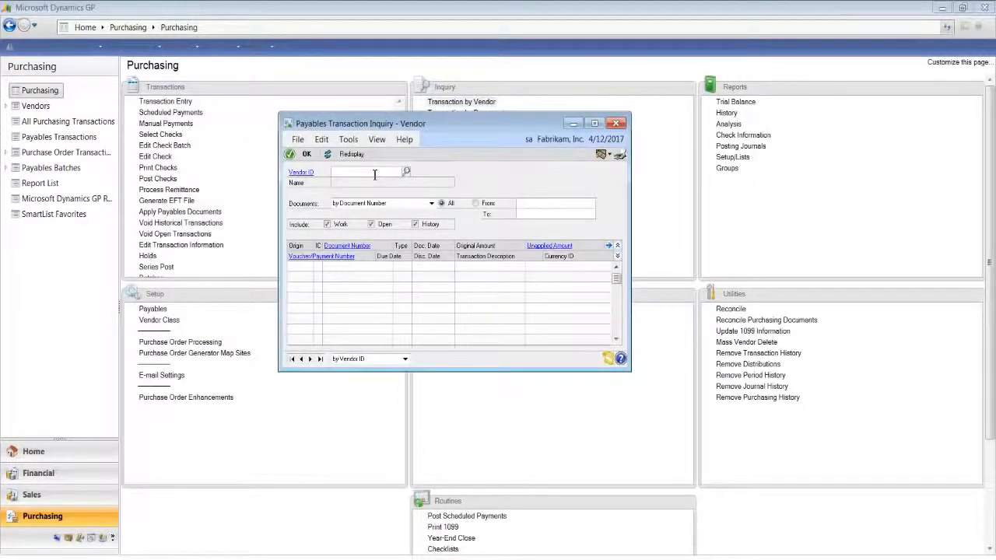
type("a")
left_click(367, 204)
key("Tab")
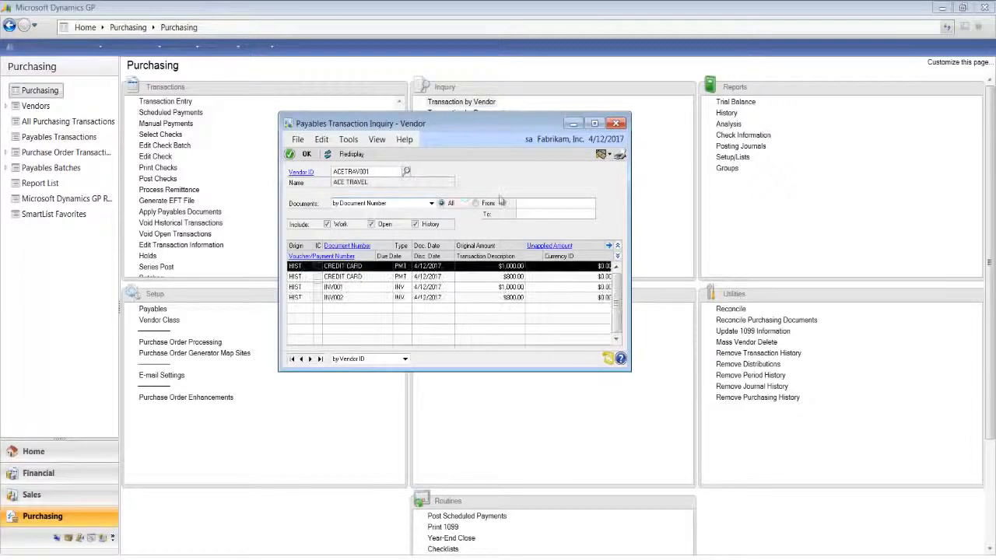
left_click(553, 205)
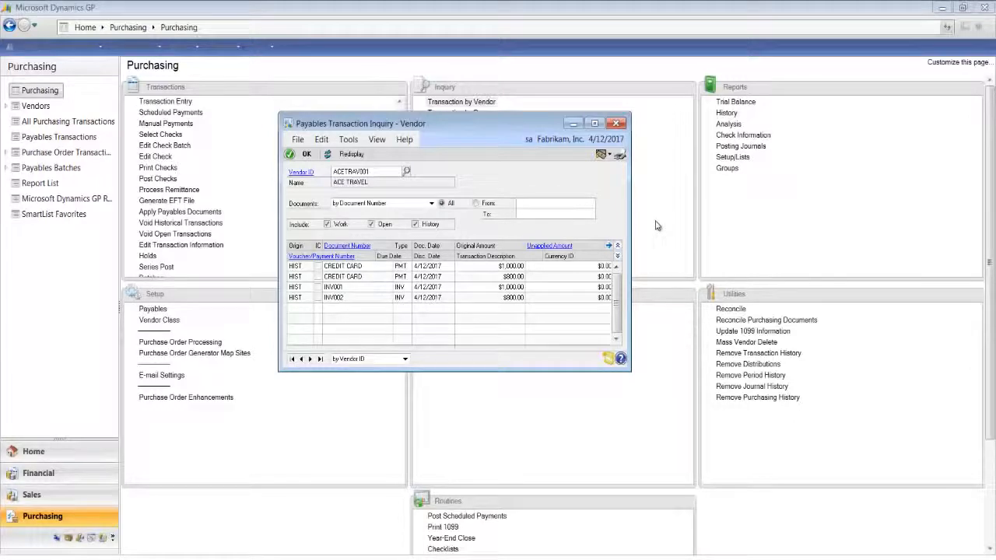
Switch the inquiry to vendor AMERICAN0001, review AmericaCharge's transactions, and close the inquiry.
left_click_drag(380, 171, 335, 172)
type("AM")
left_click(360, 182)
key("Tab")
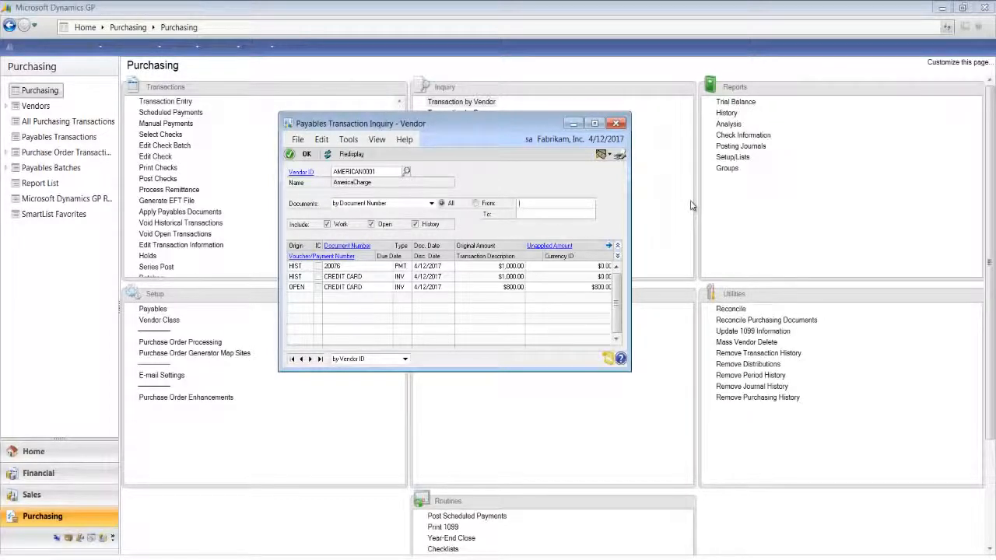
left_click(615, 123)
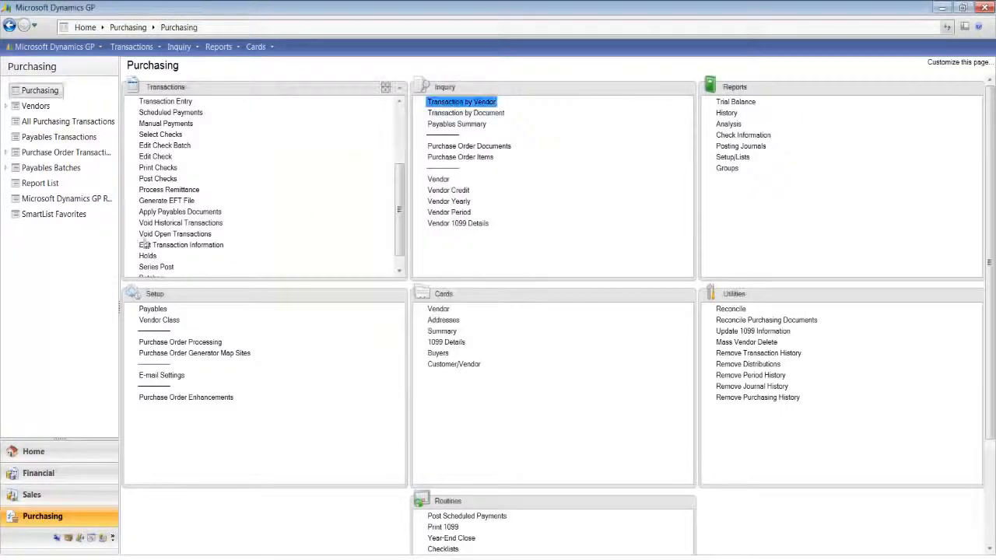
Open Void Historical Payables Transactions and restrict the list to documents from CREDIT CARD to CREDIT CARD.
left_click(180, 212)
left_click_drag(286, 102, 459, 148)
type("CRI")
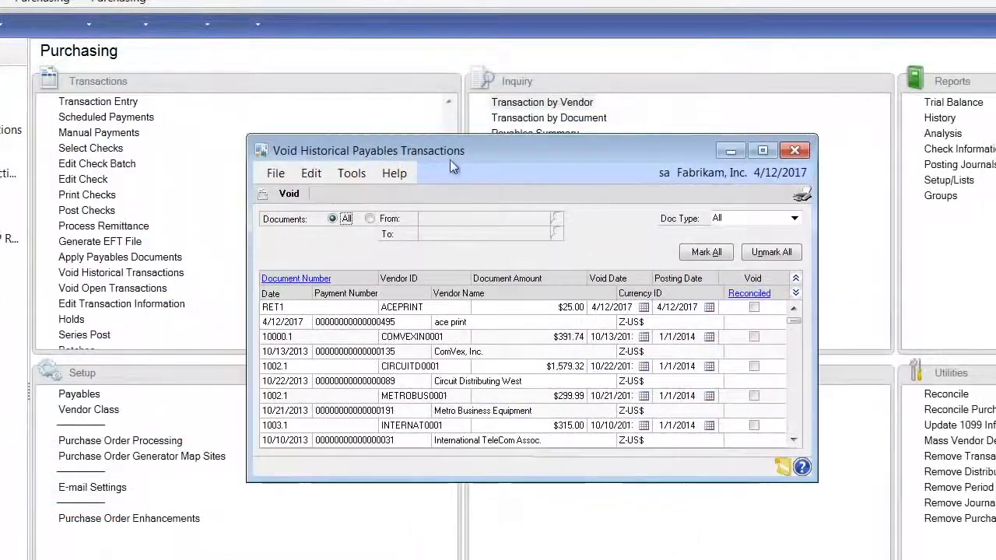
left_click(372, 218)
left_click(440, 220)
type("CRI")
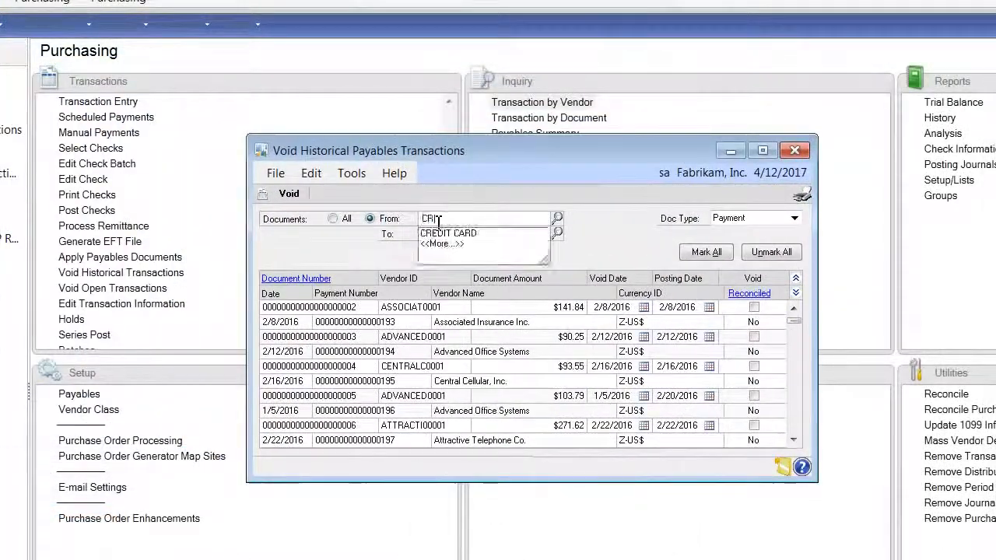
left_click(444, 233)
left_click(445, 234)
type("CRI")
key("Down")
key("Tab")
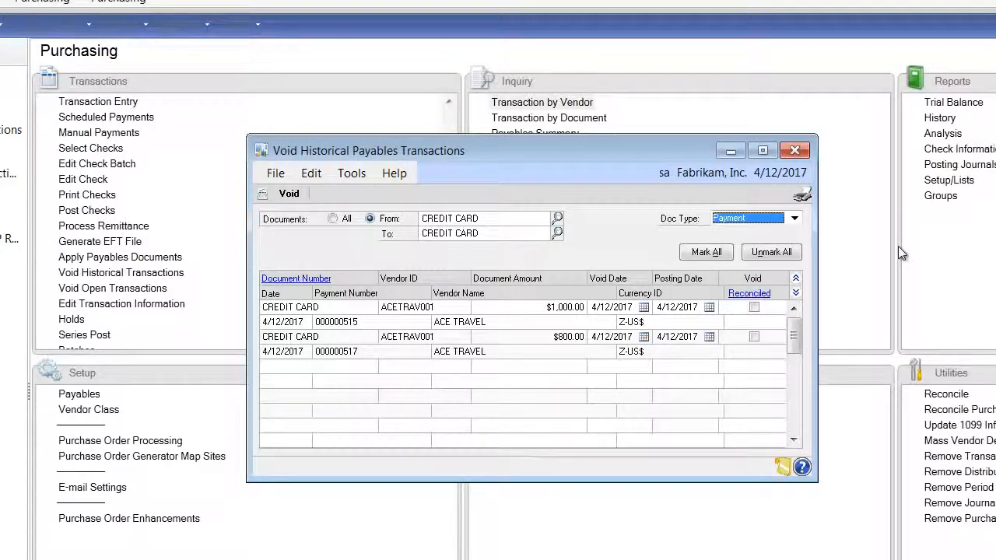
Mark the $1,000.00 and $800.00 credit card payments for voiding, continuing without voiding the vendor invoice for the first one.
left_click(754, 309)
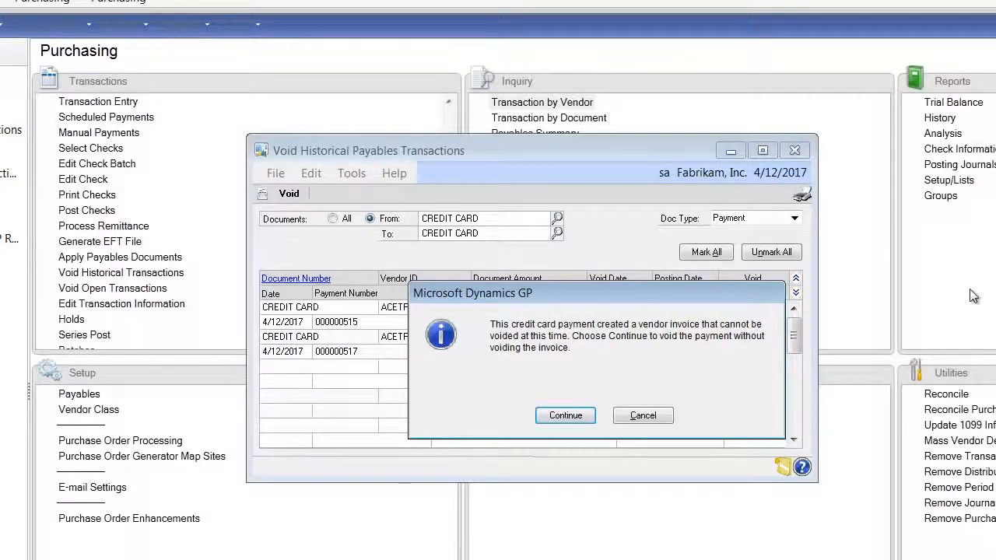
left_click(562, 414)
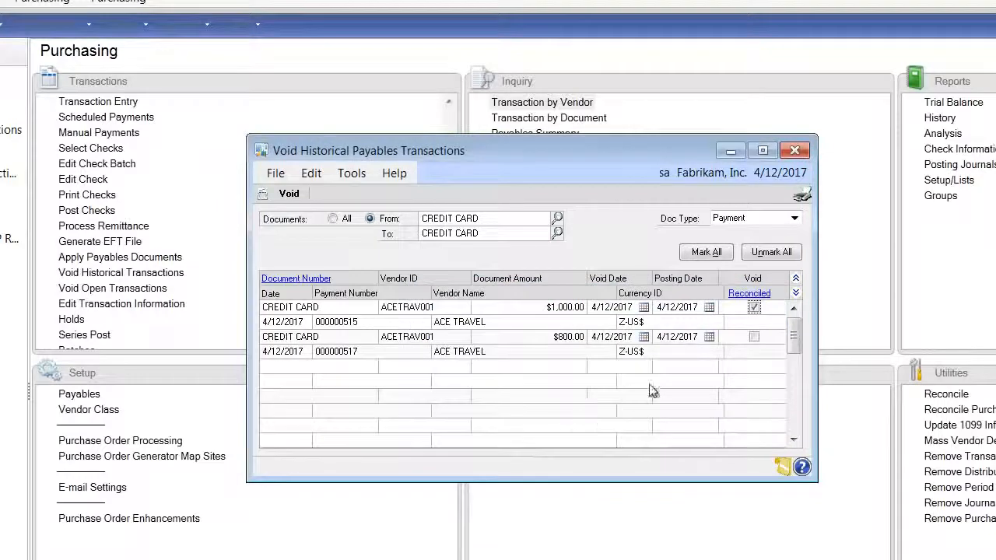
left_click(752, 337)
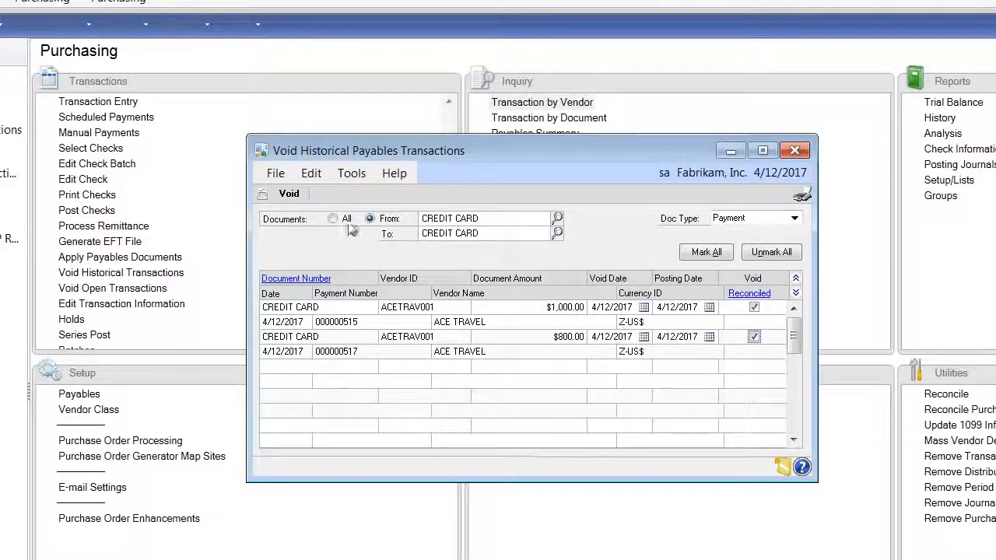
Void the two marked credit card payments and skip printing every posting report.
left_click(289, 194)
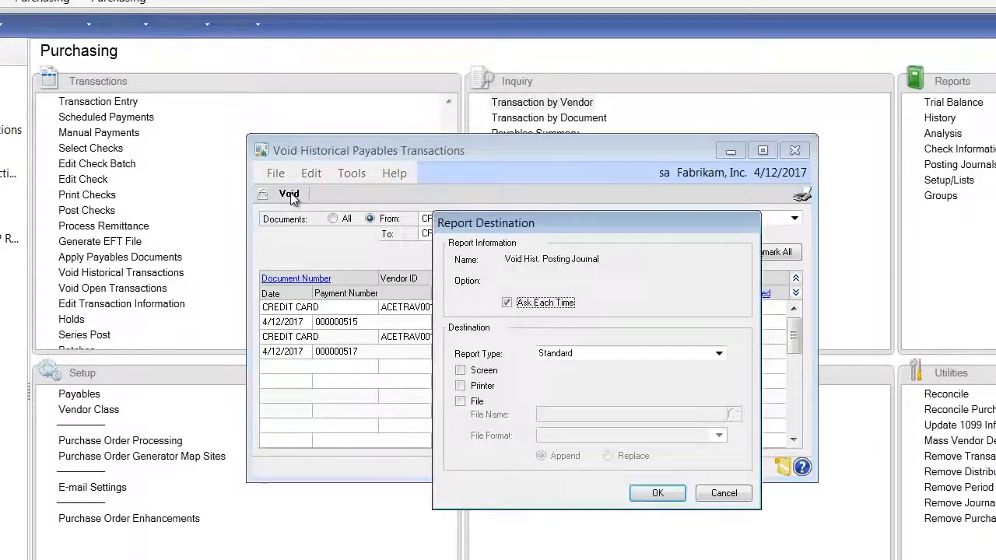
left_click(724, 499)
left_click(725, 499)
left_click(725, 499)
left_click(724, 498)
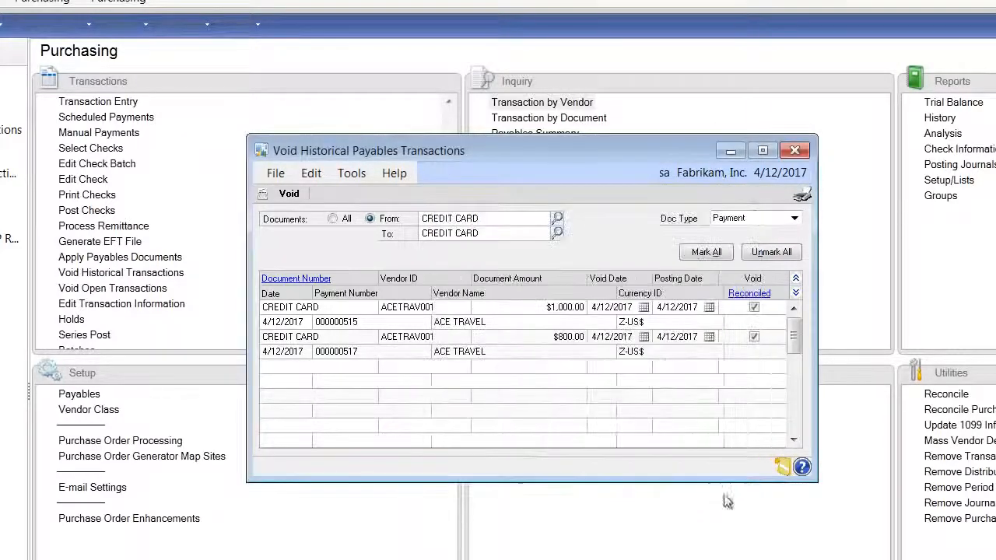
Close the void window and list vendor ACETRAV001's transactions in the Transaction by Vendor inquiry.
left_click(795, 151)
left_click(542, 102)
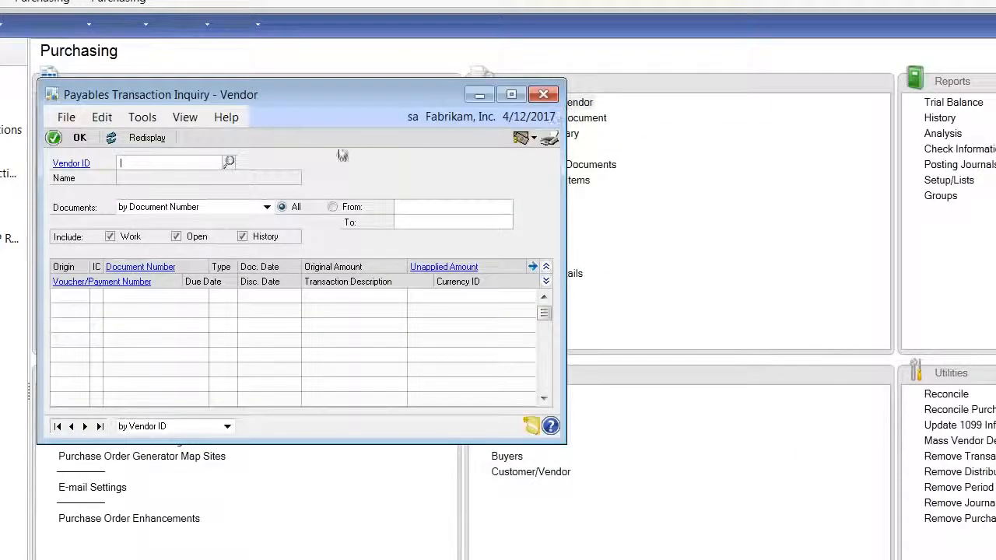
type("A")
left_click(167, 206)
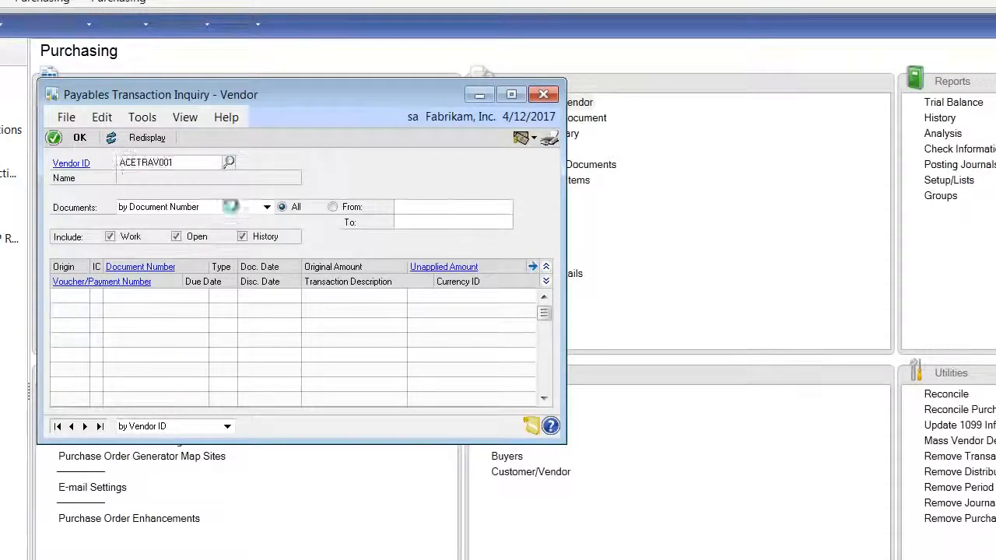
left_click_drag(313, 102, 497, 124)
left_click(574, 239)
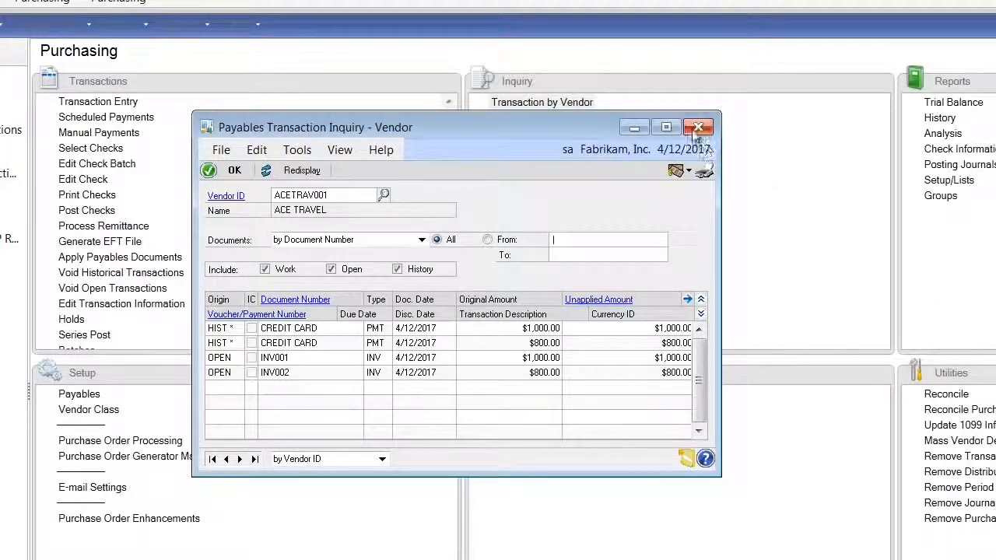
Change the inquiry's vendor to AMERICAN0001 to examine how the void affected AmericaCharge's transactions.
double_click(349, 195)
type("A")
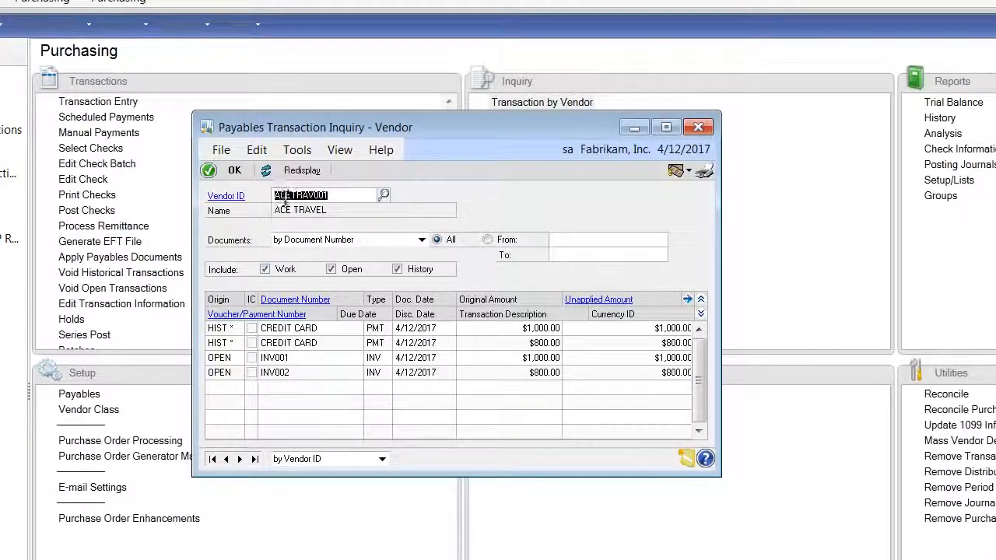
type("M")
left_click(305, 211)
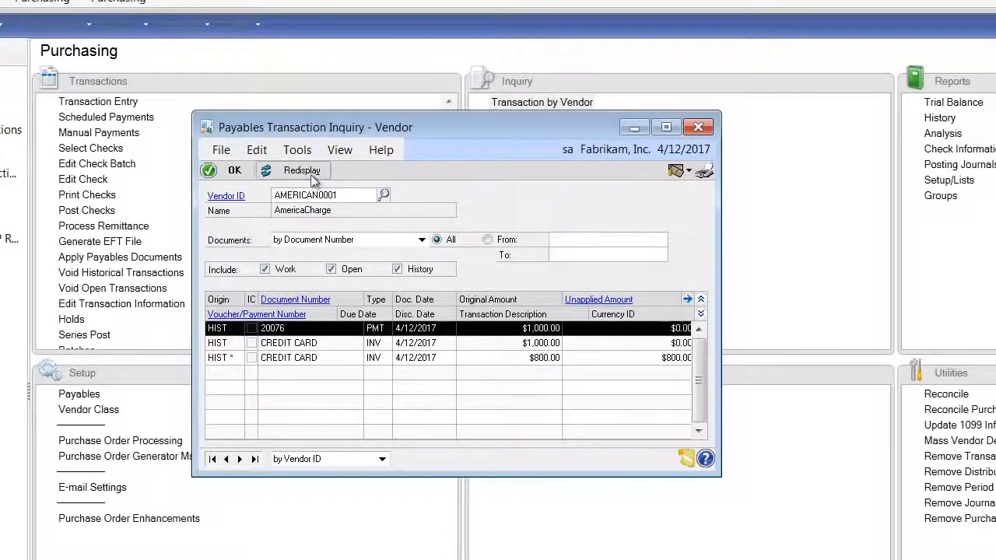
left_click(579, 240)
left_click_drag(562, 125, 639, 131)
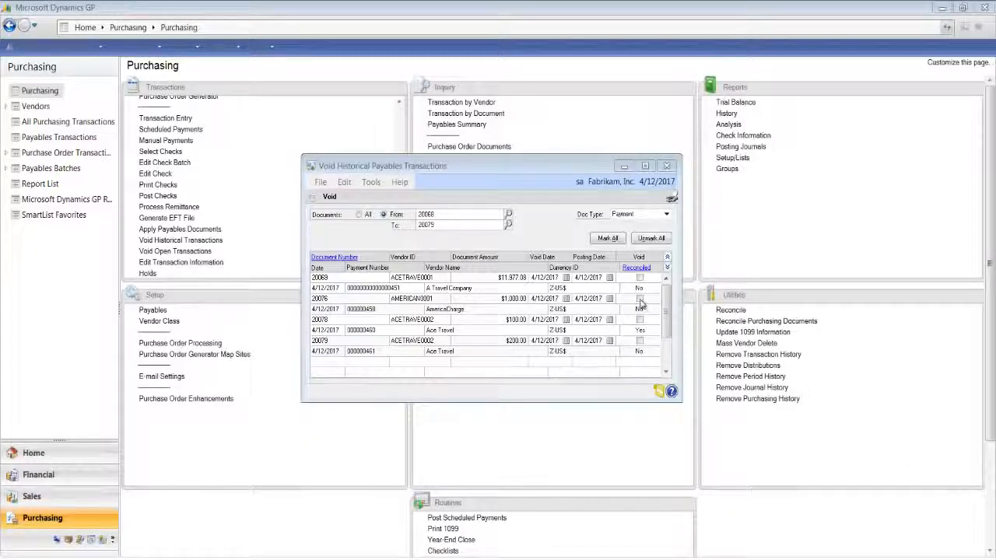
Mark the $1,000.00 AmericaCharge payment for voiding, try the reconciled $100.00 payment but cancel it, and close the void window.
left_click(640, 299)
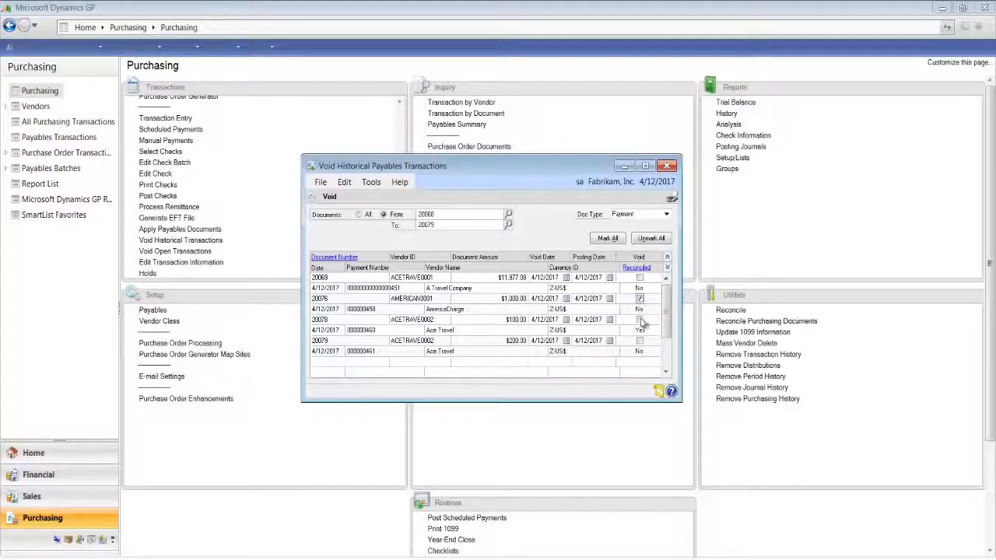
left_click(640, 320)
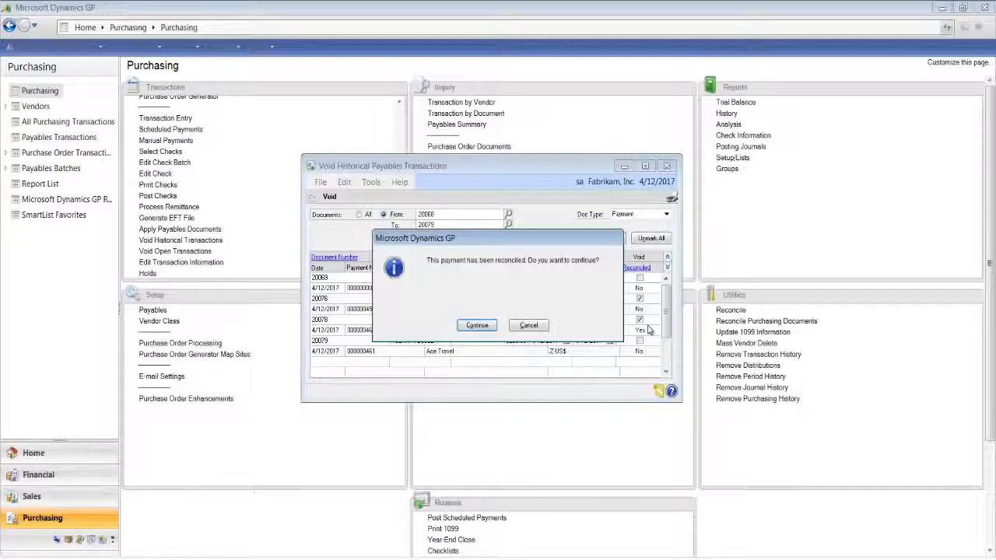
left_click(530, 326)
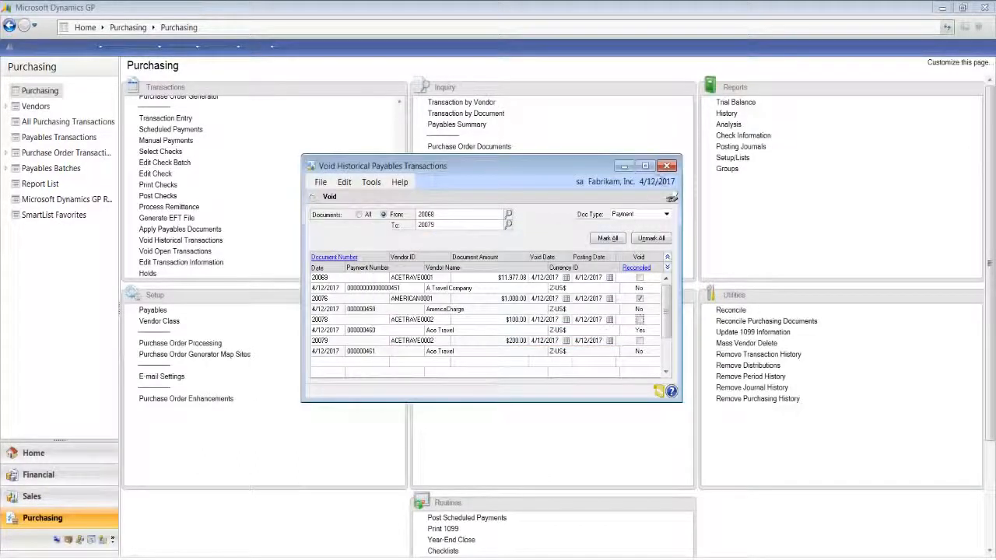
left_click(666, 167)
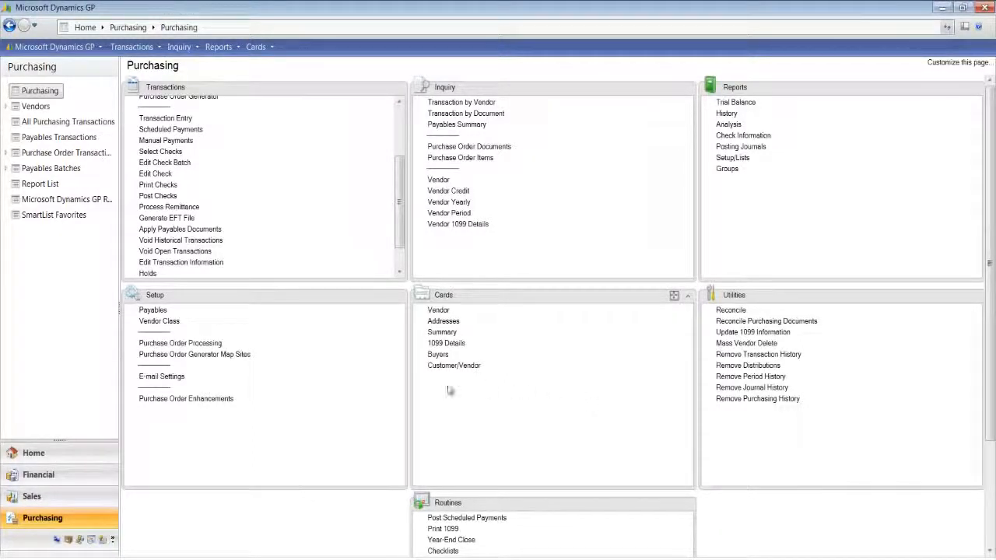
List the payables transactions and filter them to those whose Vendor ID contains acetrave0002.
left_click(47, 137)
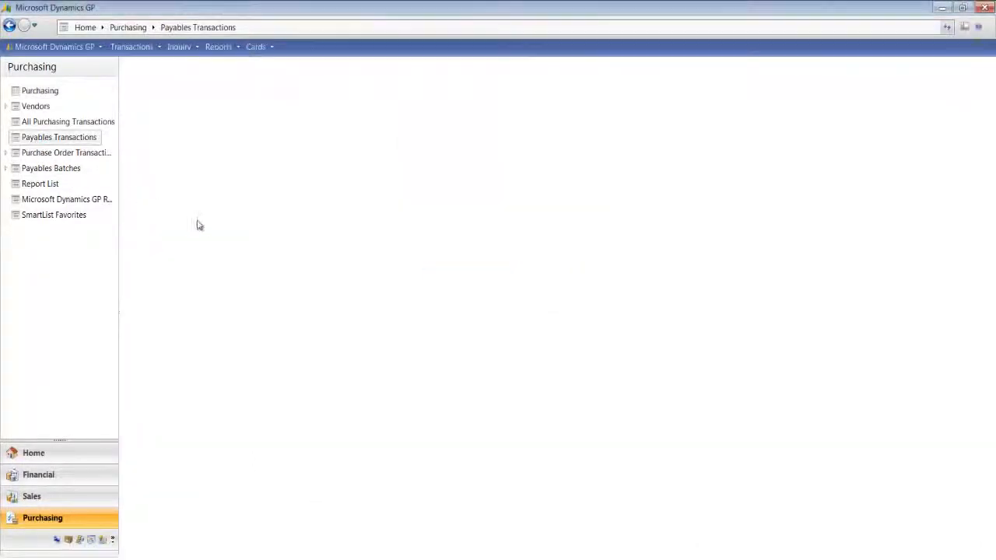
left_click(153, 162)
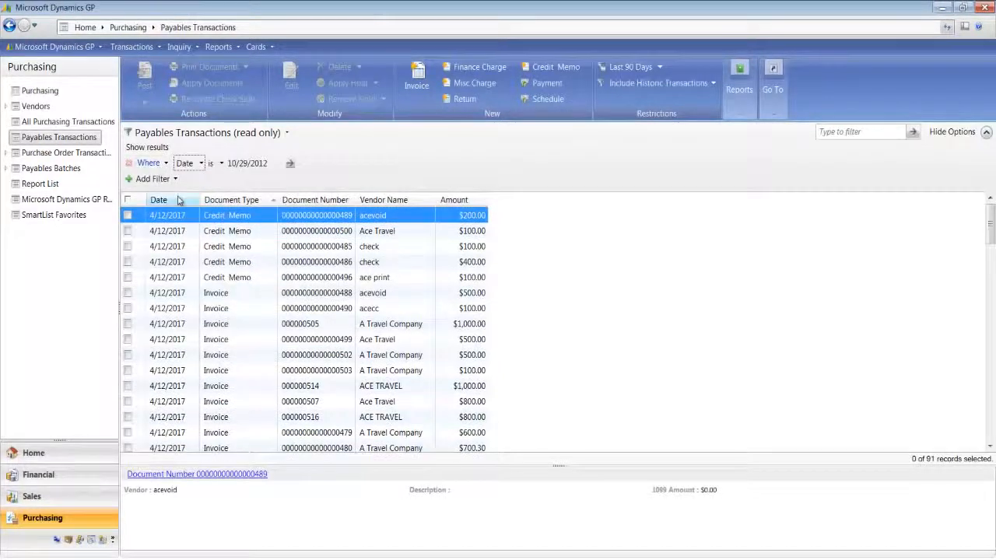
left_click(188, 162)
left_click(210, 218)
left_click(287, 164)
type("acet")
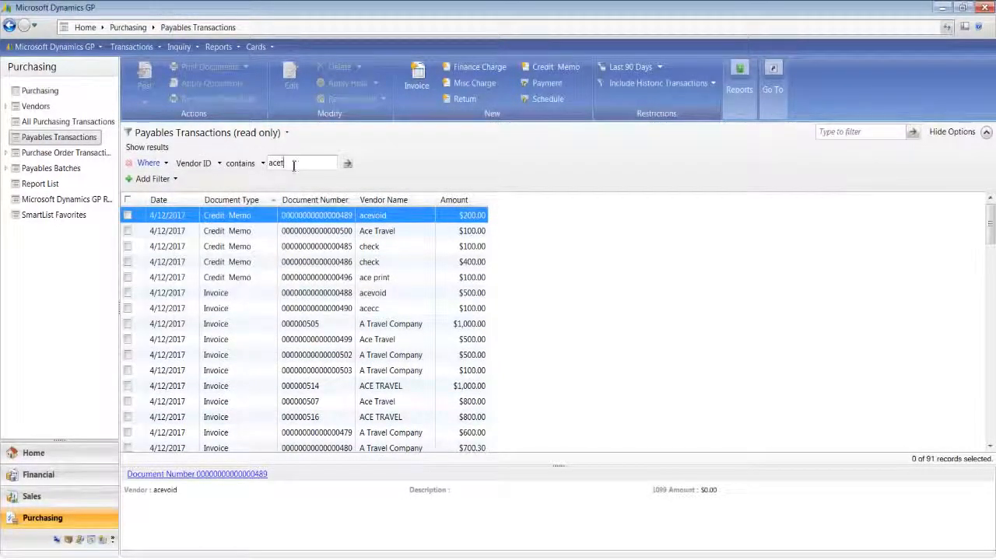
type("rave0002")
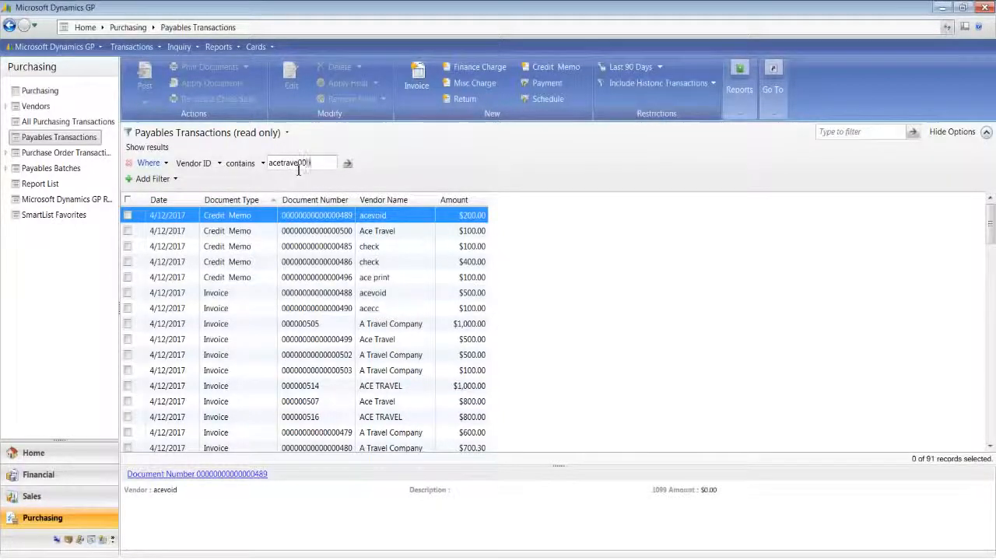
key("Tab")
left_click(348, 163)
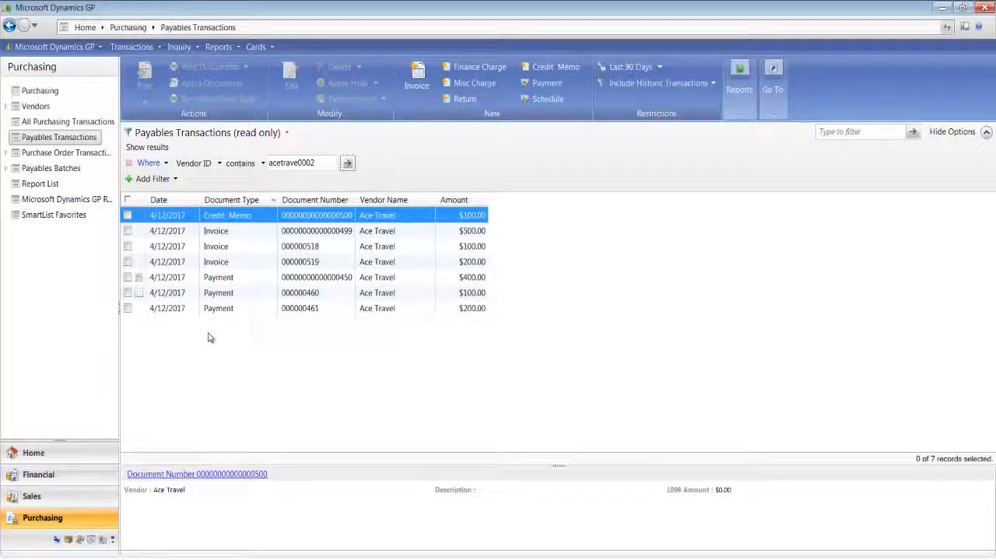
Examine the status markers on Ace Travel's $100.00 and $400.00 payments.
left_click(142, 295)
mouse_move(138, 295)
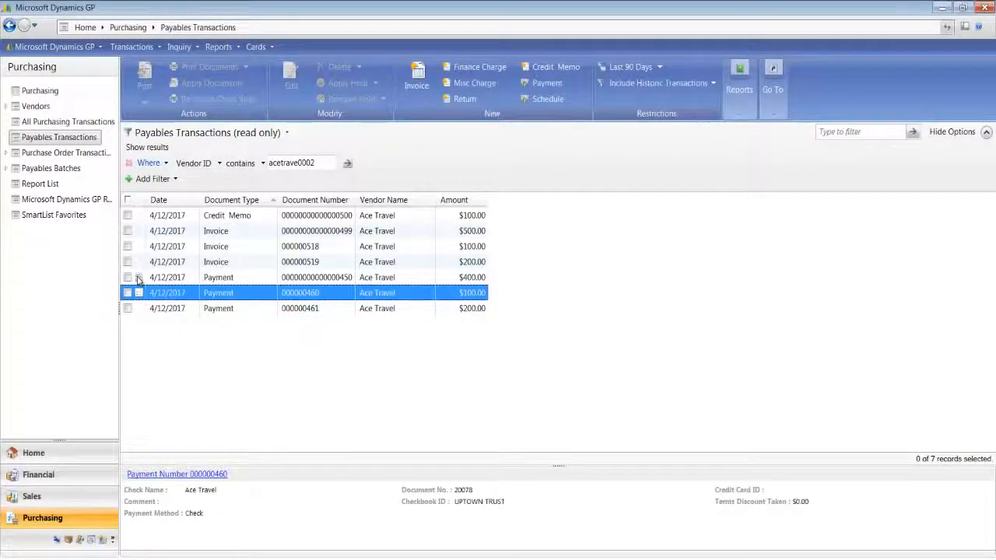
left_click(139, 280)
mouse_move(138, 280)
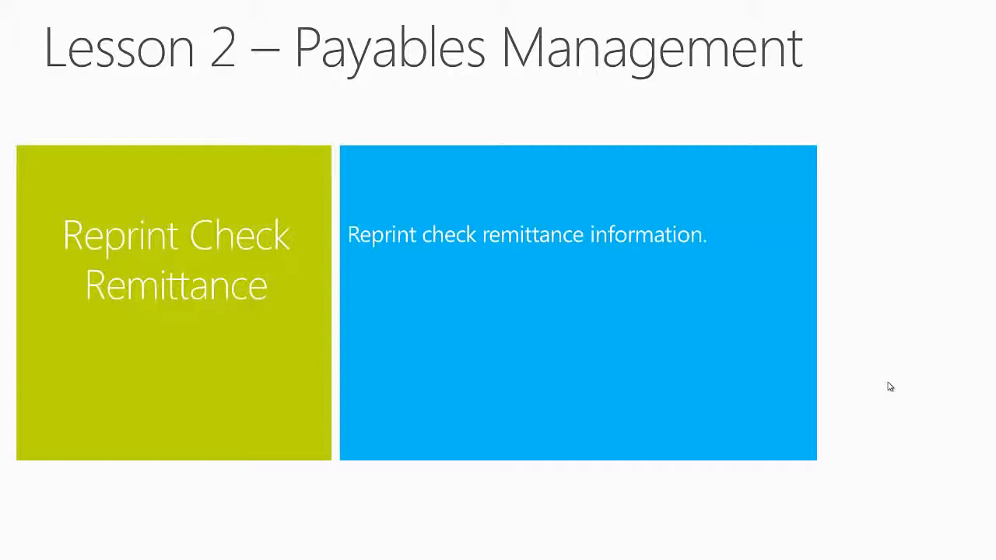
left_click(826, 363)
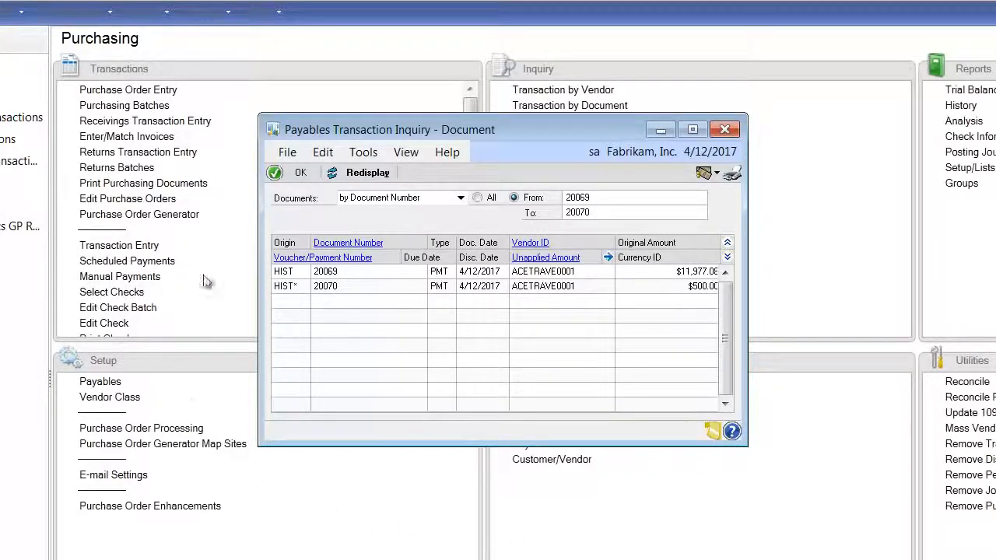
Re-create the check stub for payment 20069 on screen, review it, and return to the document inquiry.
left_click(332, 274)
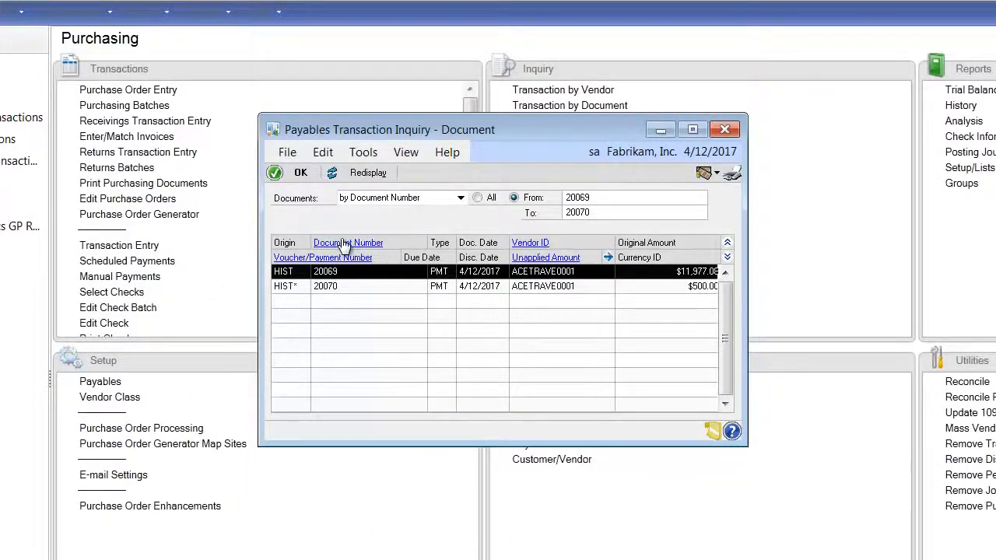
left_click(342, 242)
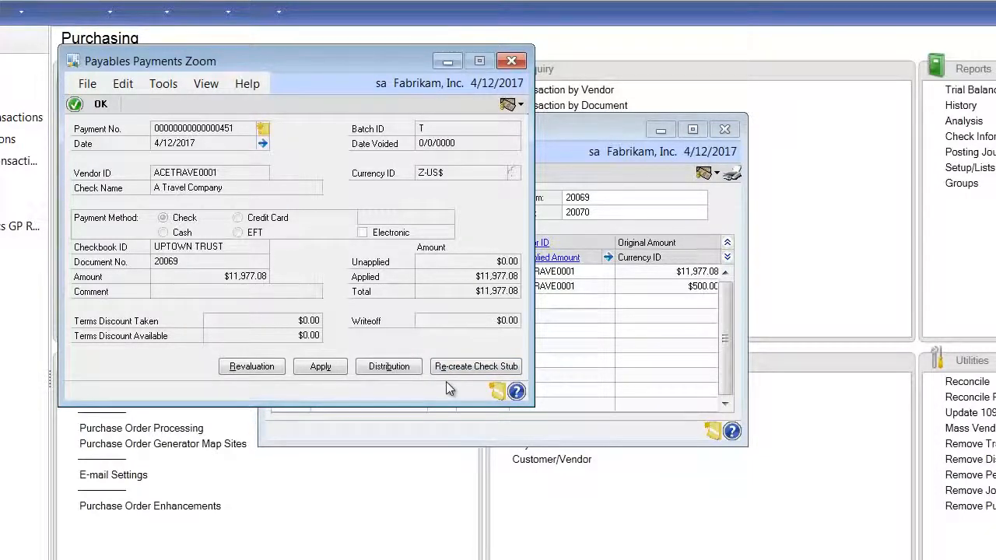
left_click(476, 372)
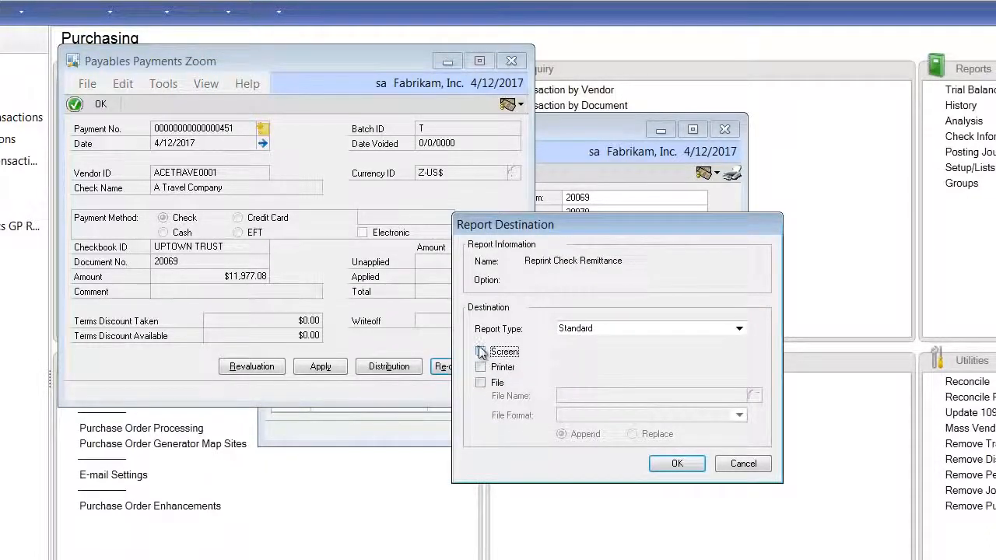
left_click(481, 352)
left_click(674, 464)
left_click_drag(577, 420, 807, 428)
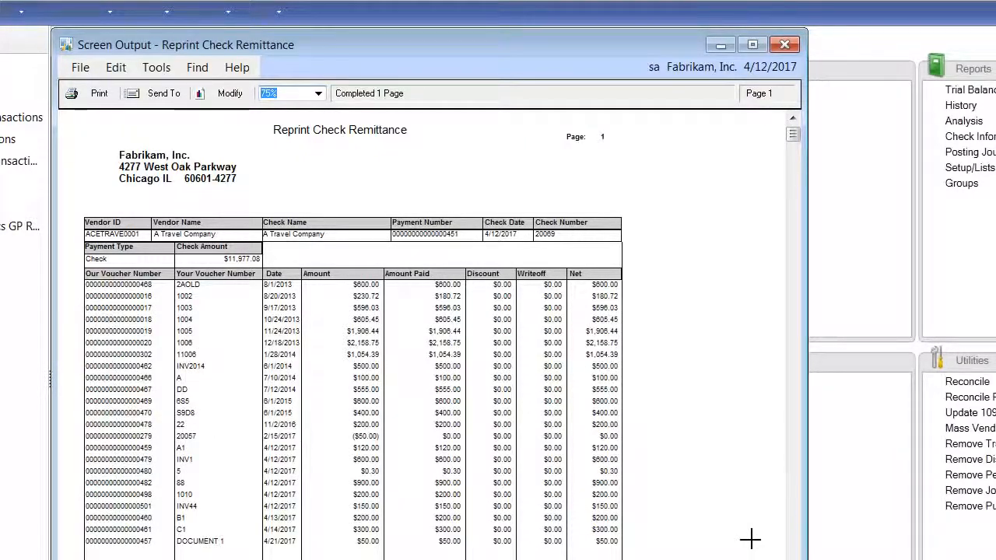
left_click(784, 45)
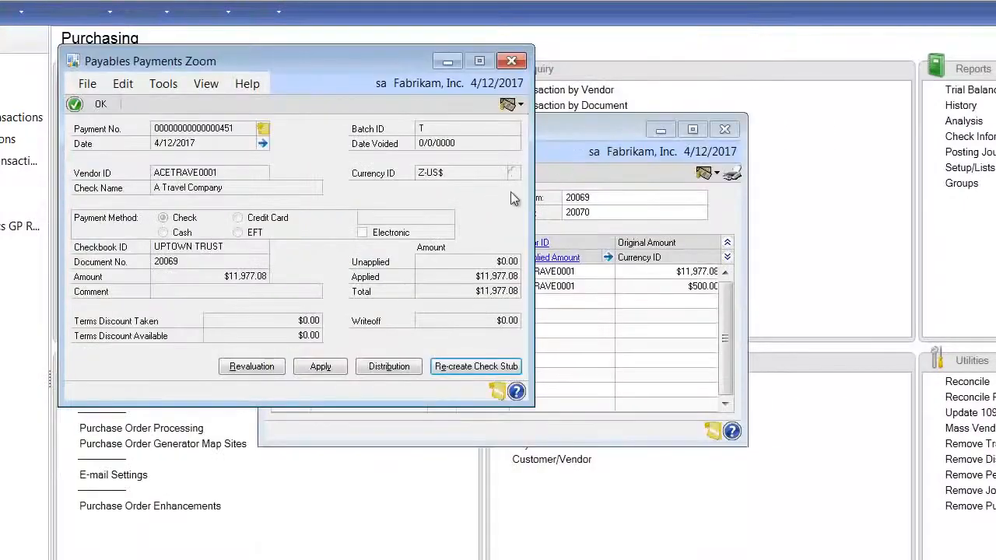
left_click(511, 60)
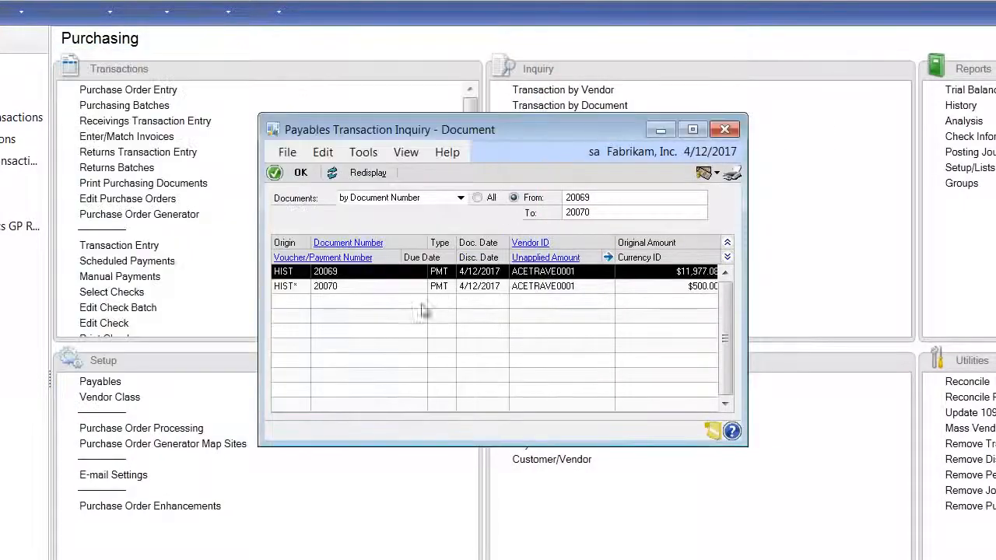
Re-create the check stub for the voided payment 20070 on screen and widen the report window.
left_click(354, 287)
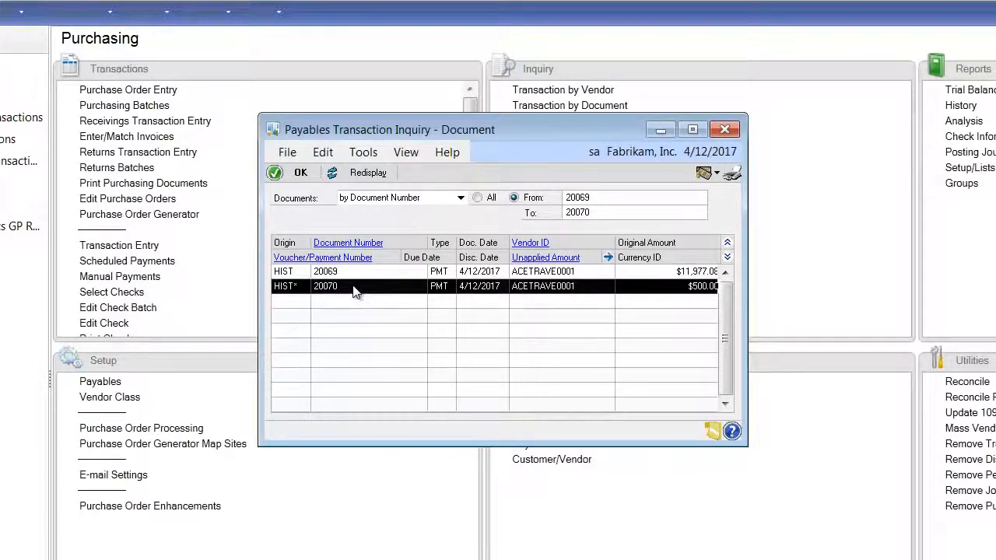
left_click(345, 246)
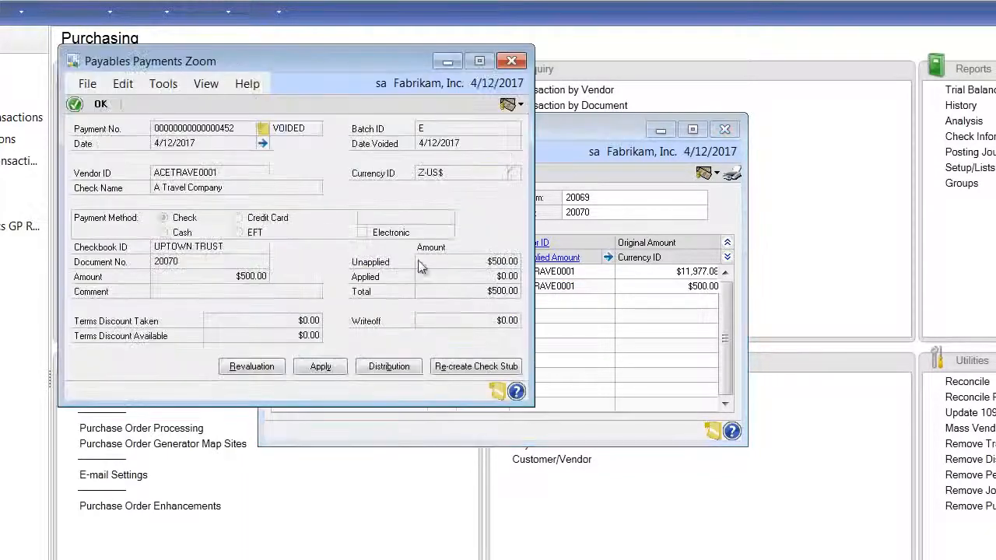
left_click(473, 368)
left_click(481, 352)
left_click(677, 464)
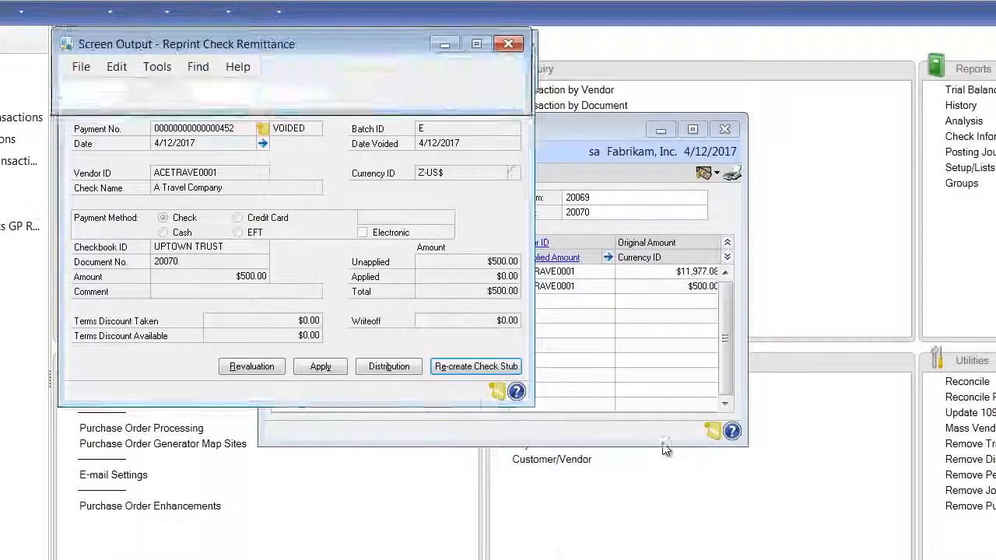
left_click_drag(575, 339, 755, 342)
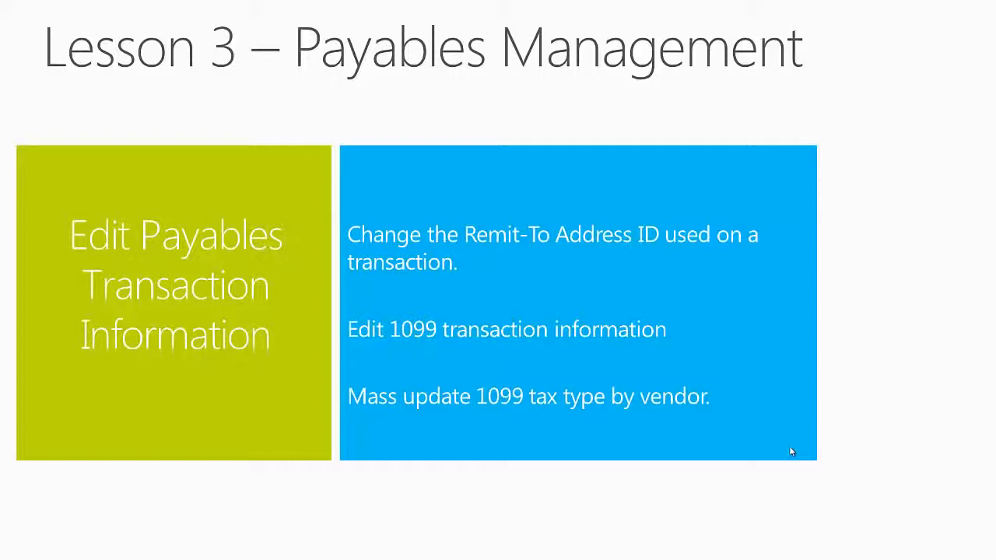
left_click(790, 448)
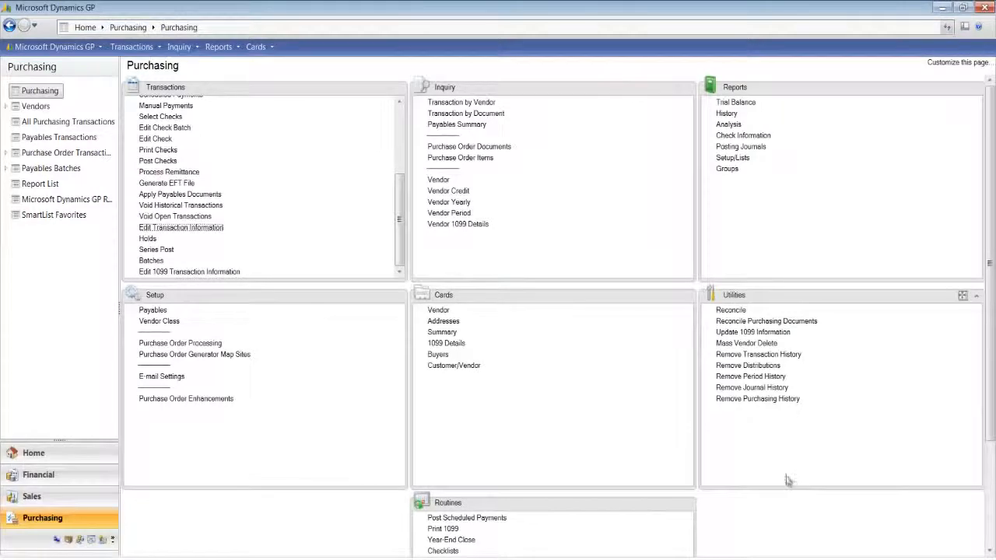
Open invoice INV of vendor ACETRAVE0001 for editing its payables transaction information.
left_click(207, 231)
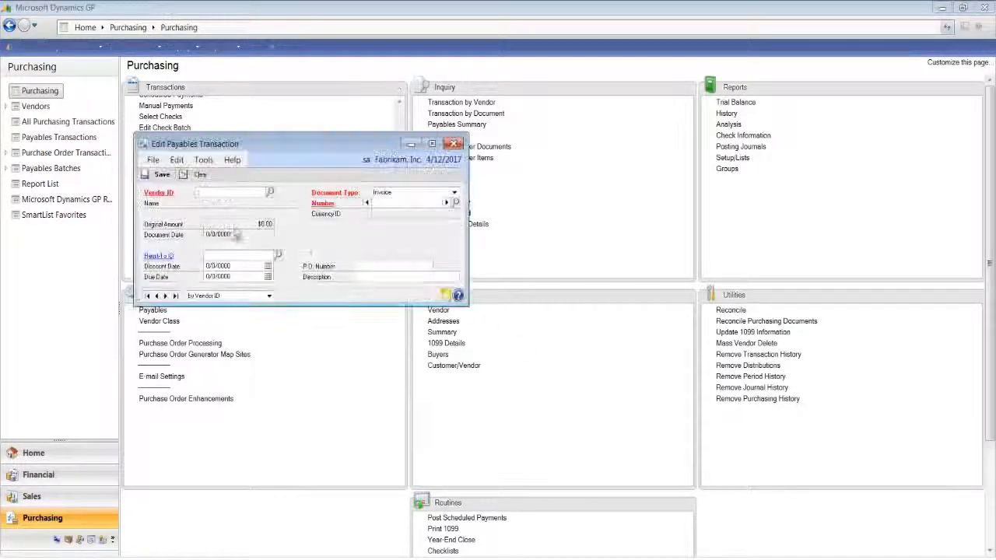
type("A")
left_click(218, 231)
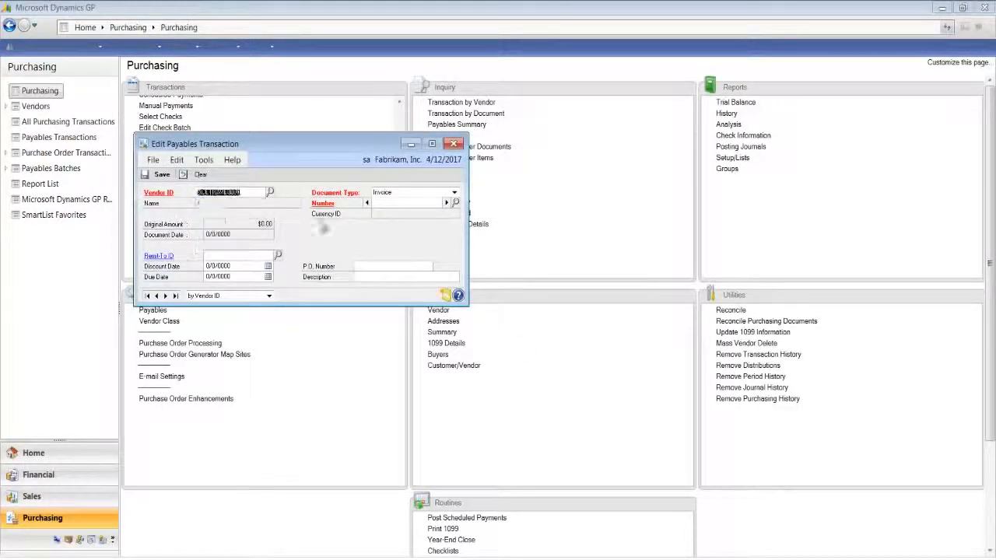
left_click_drag(367, 156, 490, 194)
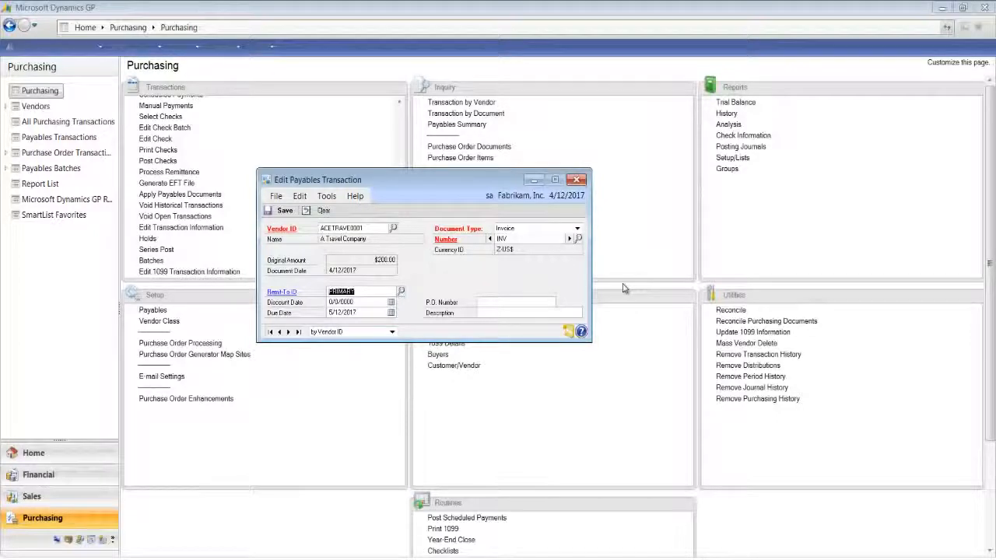
Try WAREHOUSE as the invoice's Remit-To ID and close the transaction, discarding the change.
left_click(400, 292)
left_click(274, 214)
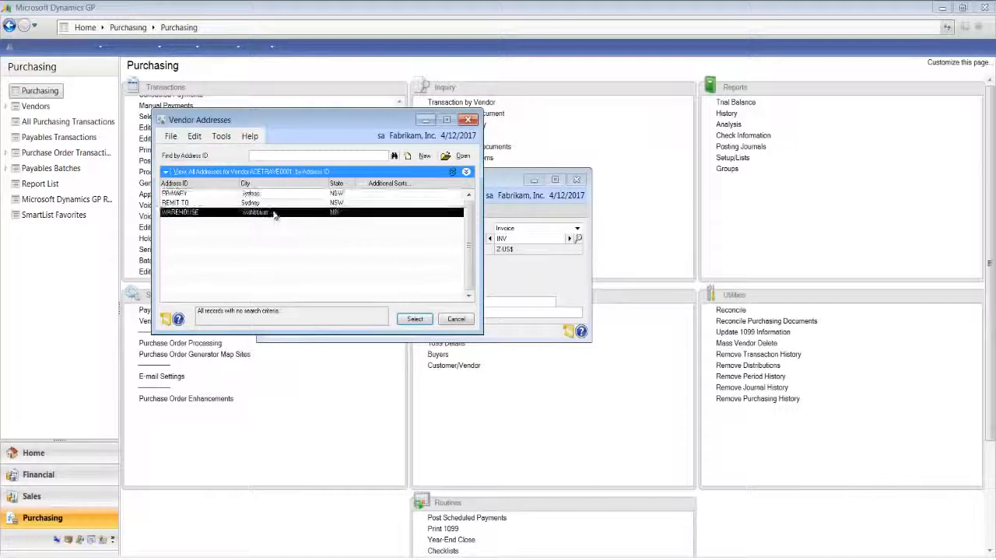
left_click(415, 319)
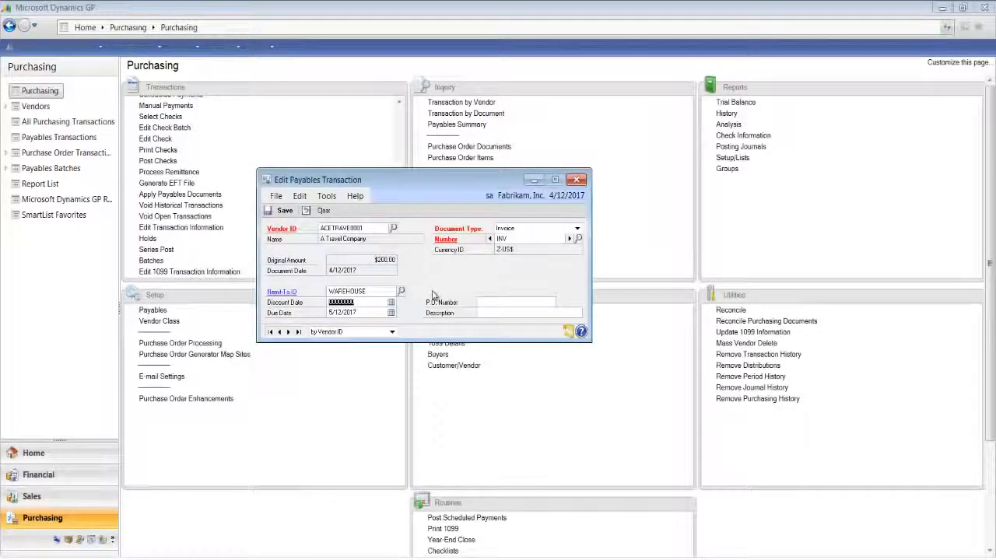
left_click(577, 181)
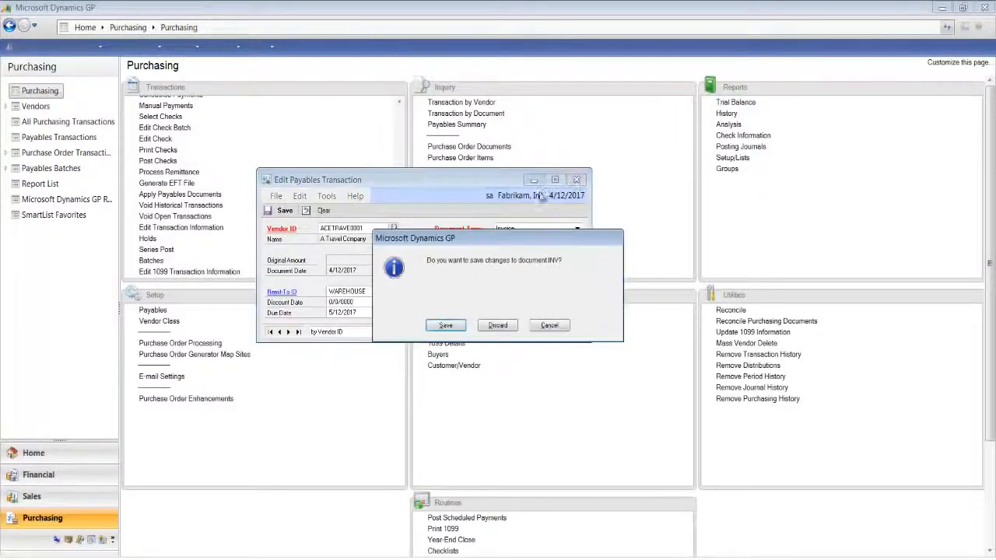
left_click(499, 325)
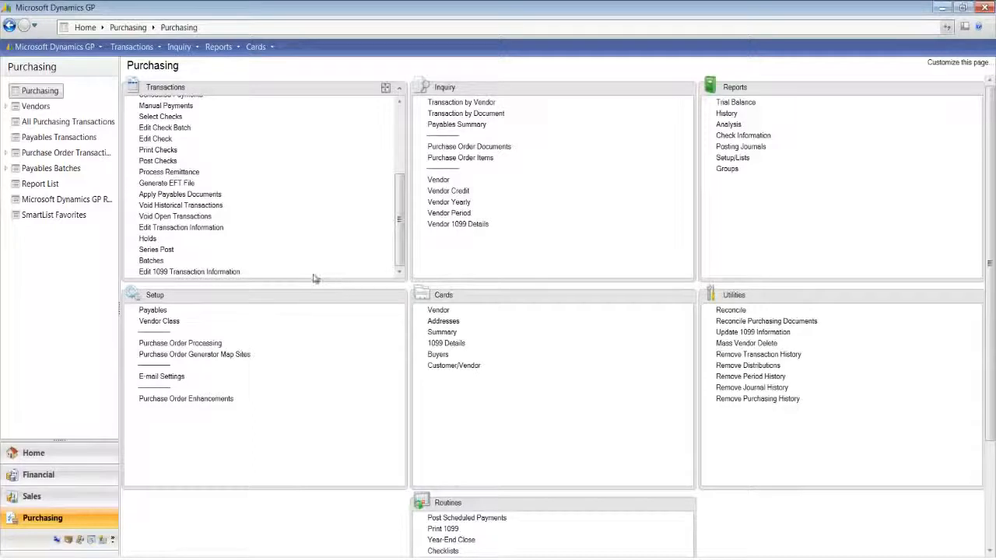
List vendor ACETRAVE0001's 1099 debit transactions for editing their 1099 information.
left_click(205, 273)
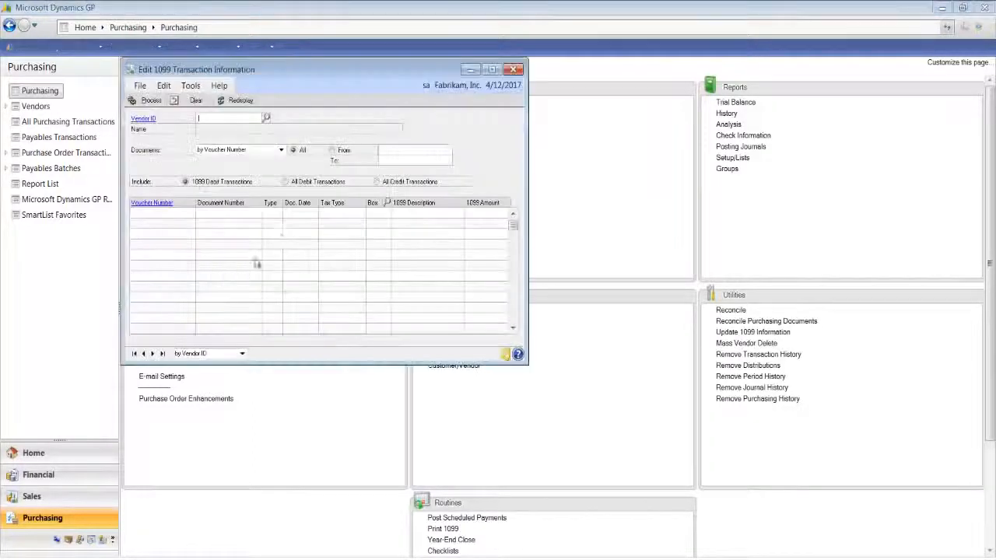
type("A")
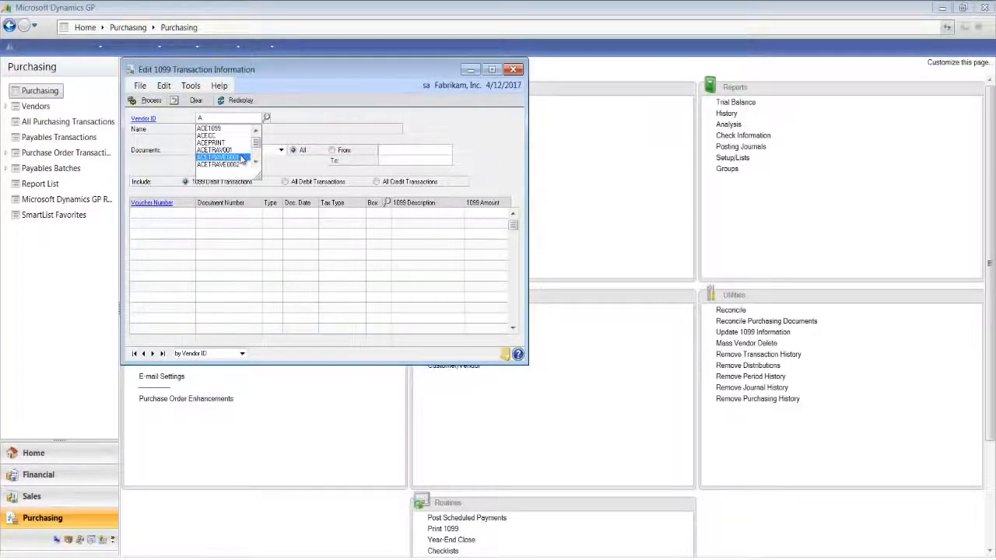
left_click(233, 156)
left_click_drag(340, 78, 452, 92)
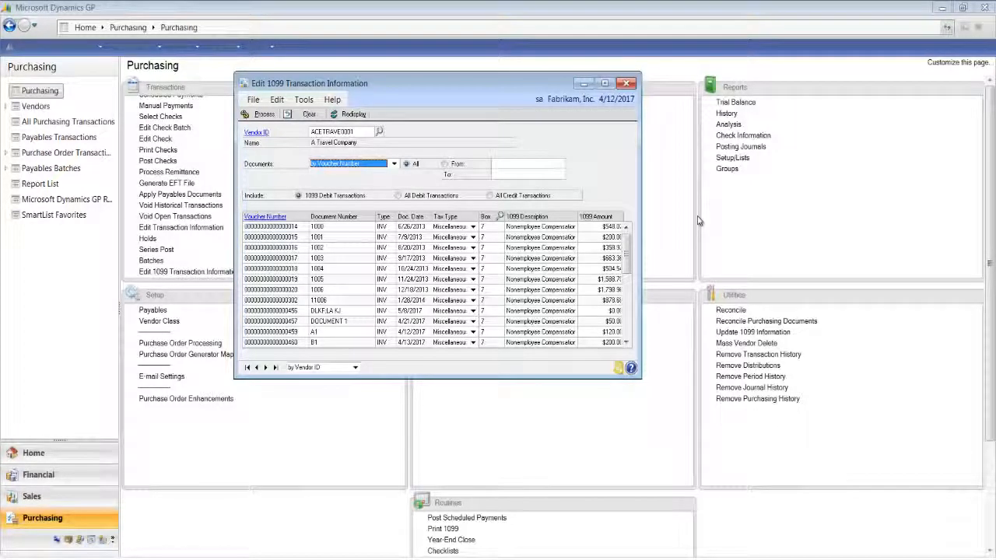
Inspect the editable tax type and box of document 1000 and the 1099 amount of document 1001.
left_click(474, 228)
left_click(483, 226)
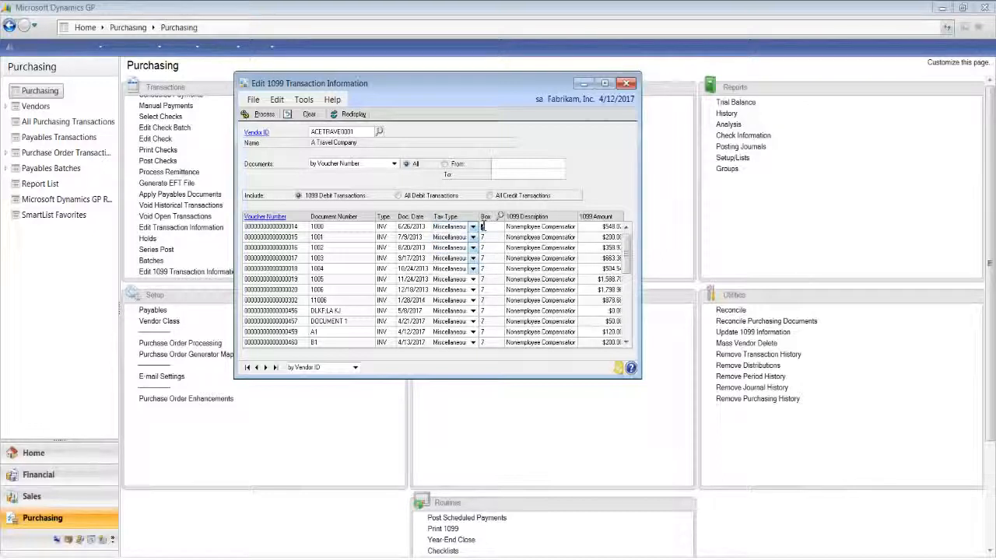
left_click(613, 238)
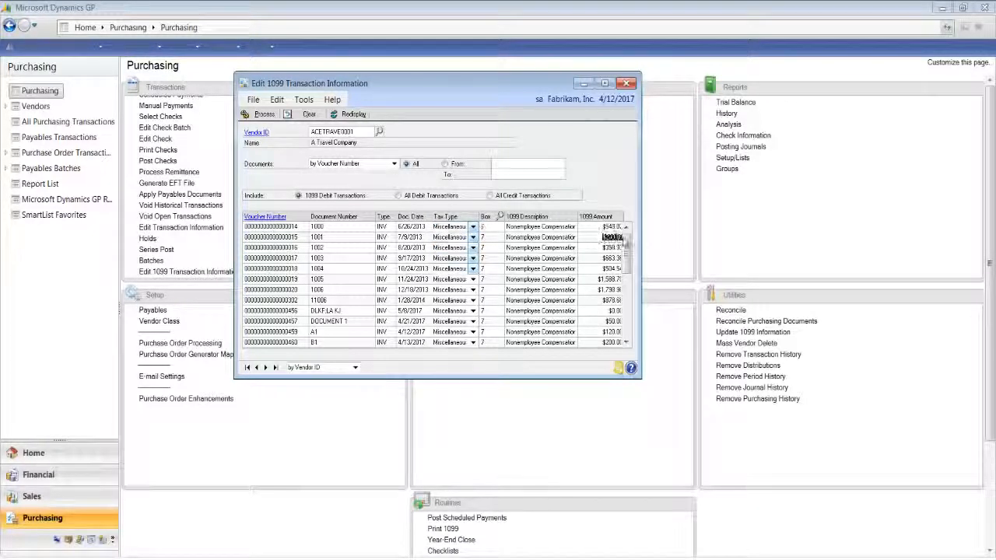
Set the 1099 amount of document 1001 to $100.00.
type("100")
key("Tab")
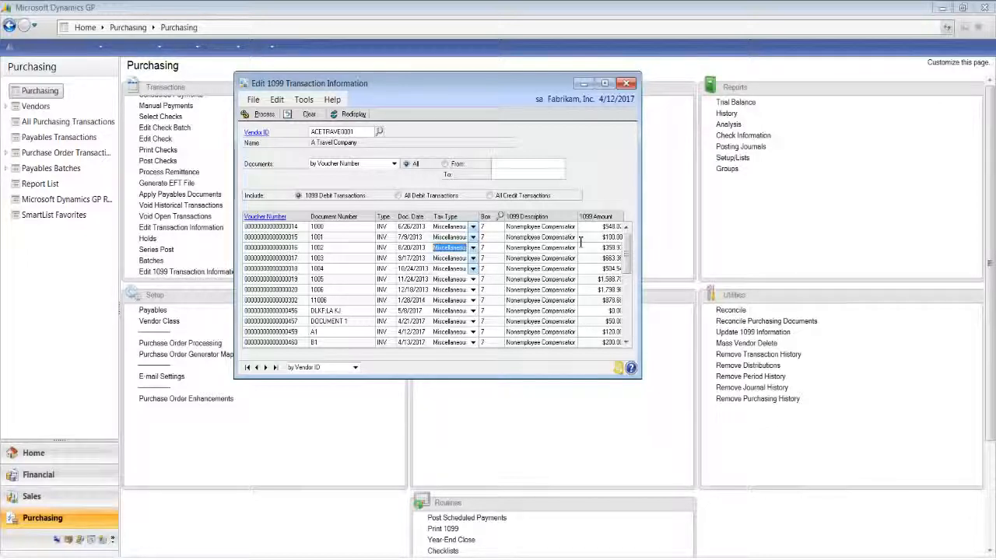
Try to set the 1099 amount of document 1000 to 10000.0, above its document total.
left_click(609, 227)
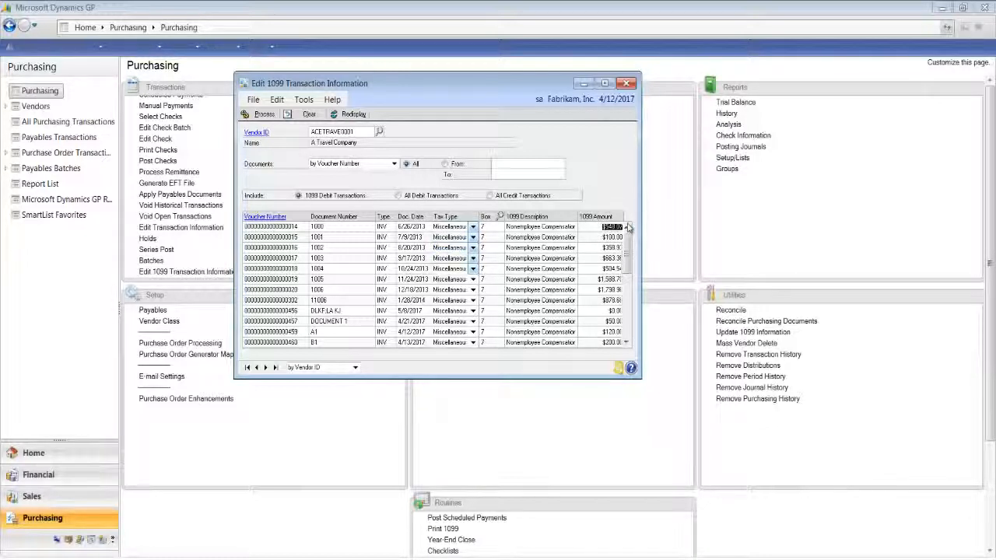
type("10")
type("000.0")
key("Tab")
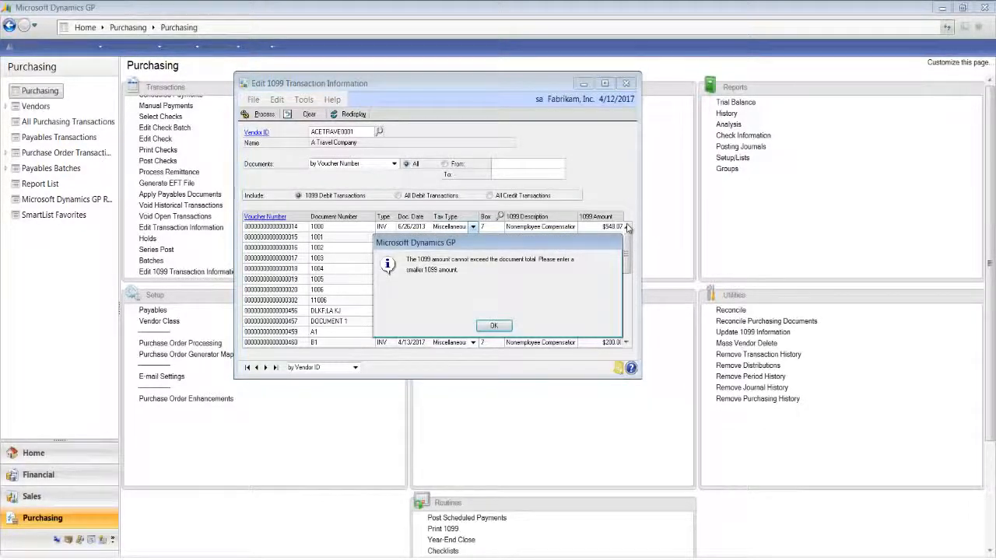
left_click(494, 325)
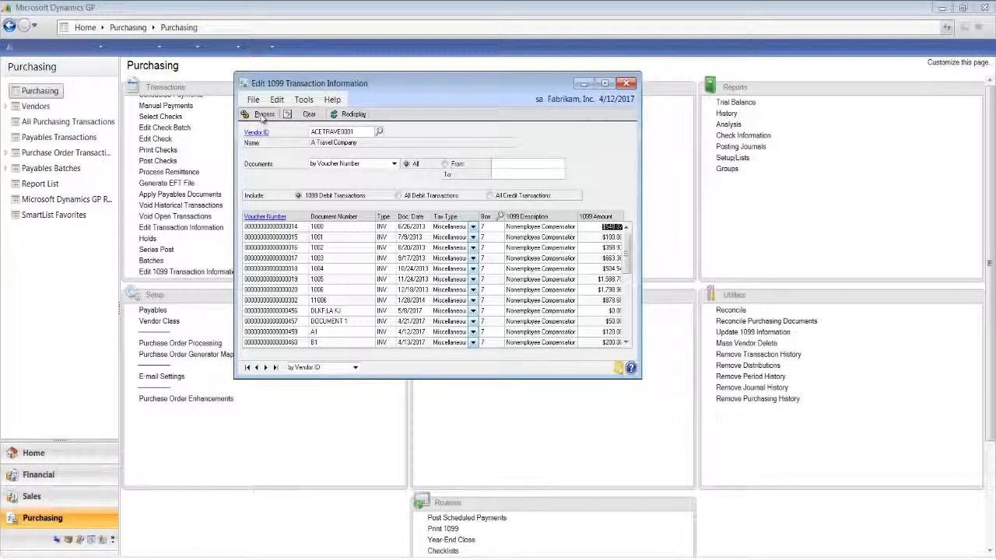
Process the 1099 transaction edits, output the audit report to the screen and close it.
left_click(264, 114)
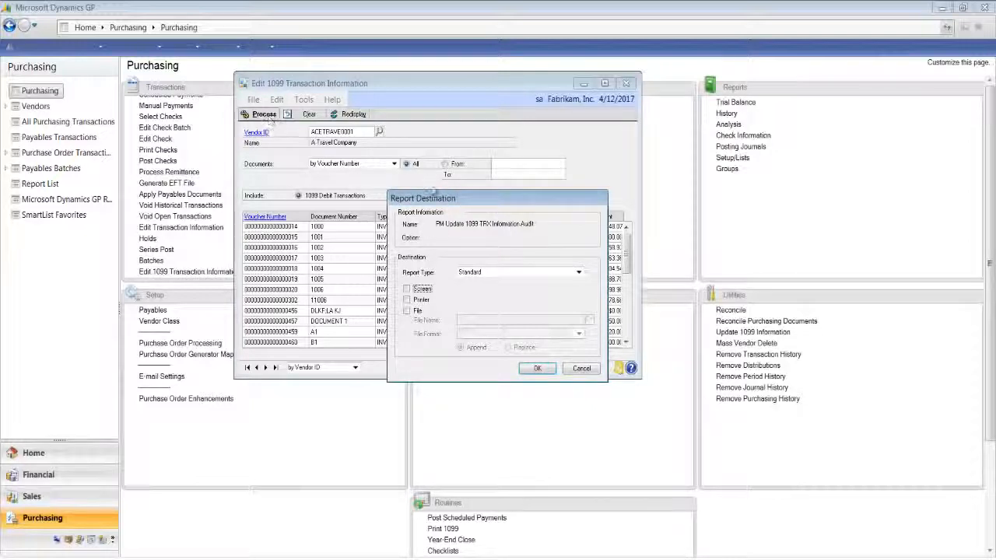
left_click(406, 289)
left_click(536, 368)
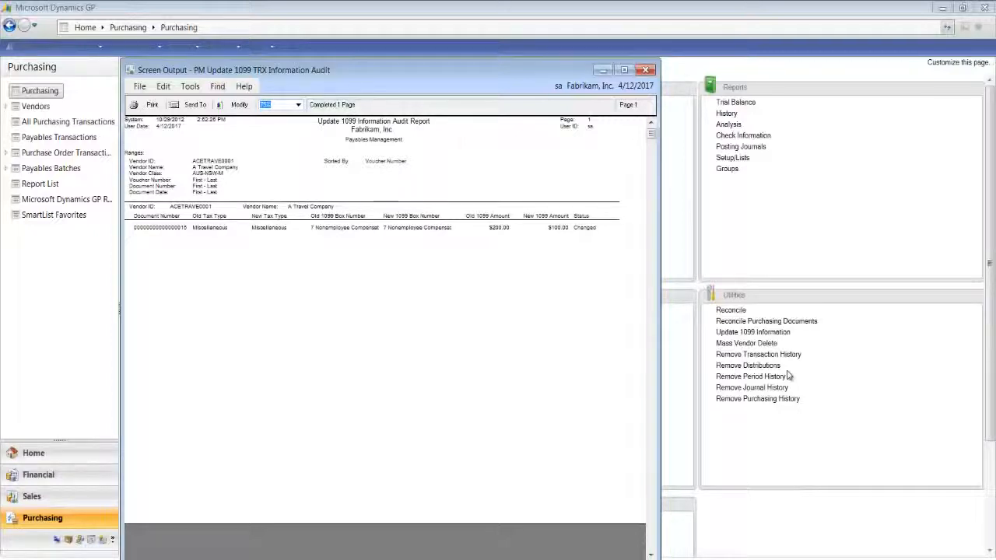
left_click(645, 70)
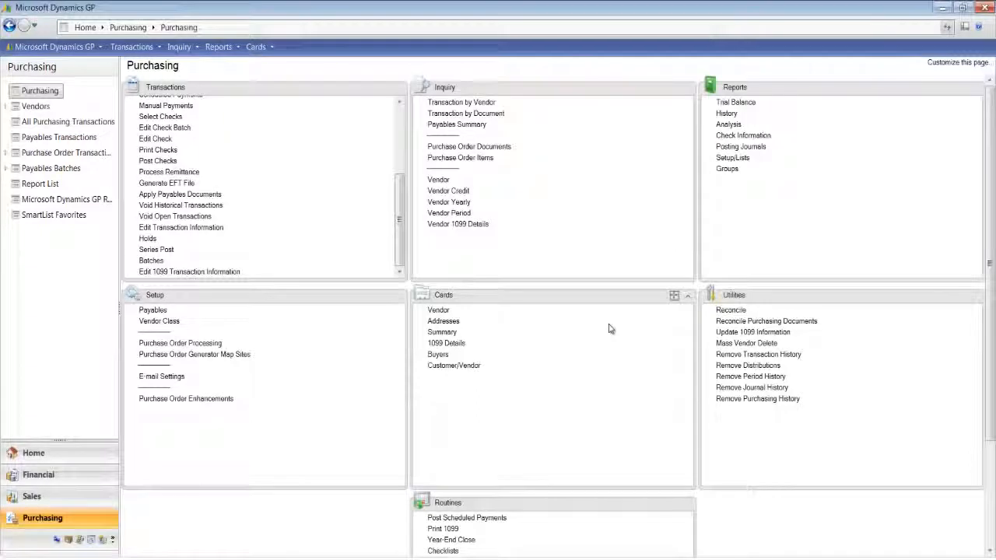
Open the Update 1099 Information utility and choose to update Vendor and 1099 Transactions.
left_click(745, 333)
left_click_drag(279, 69, 417, 137)
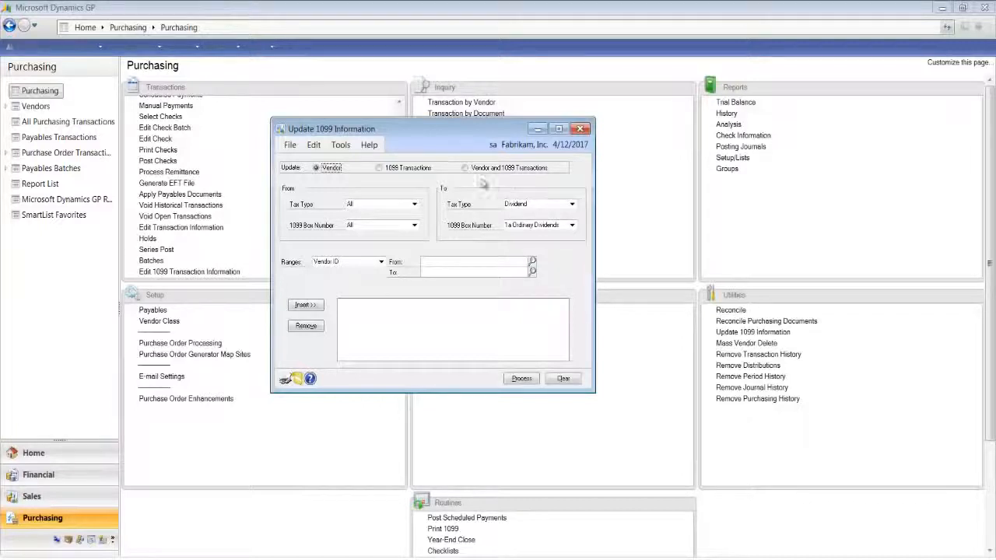
left_click(465, 169)
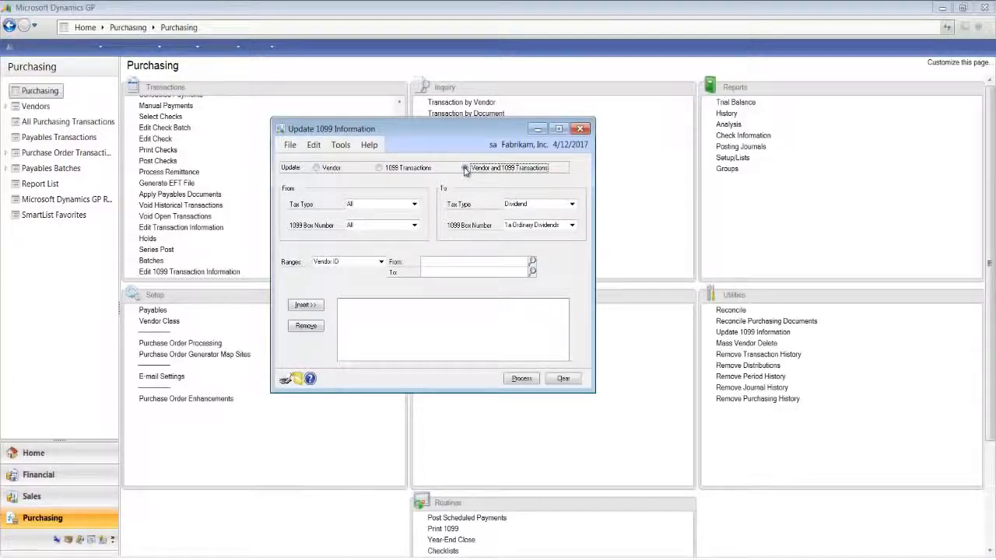
Set the update to change the tax type from Not a 1099 vendor to Miscellaneous.
left_click(414, 203)
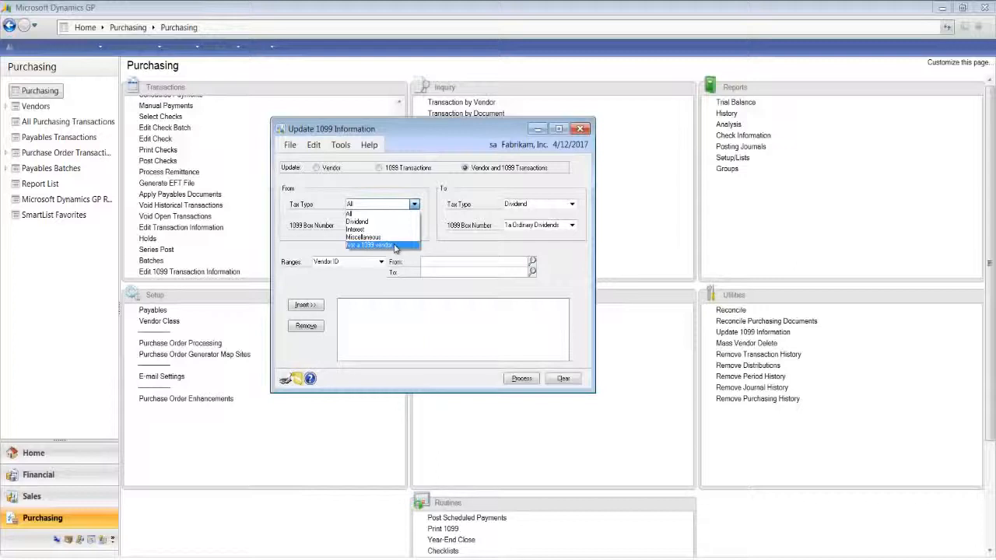
left_click(395, 247)
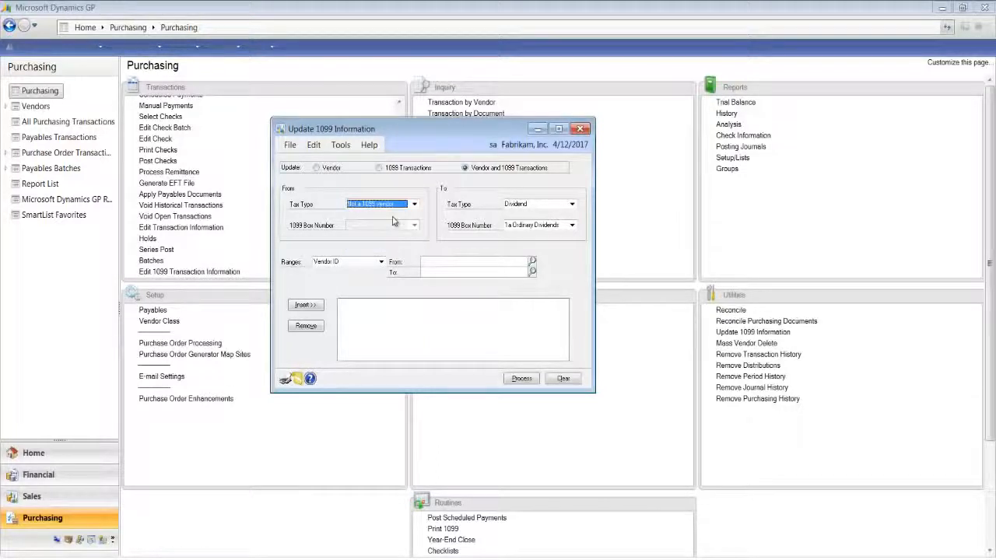
left_click(572, 206)
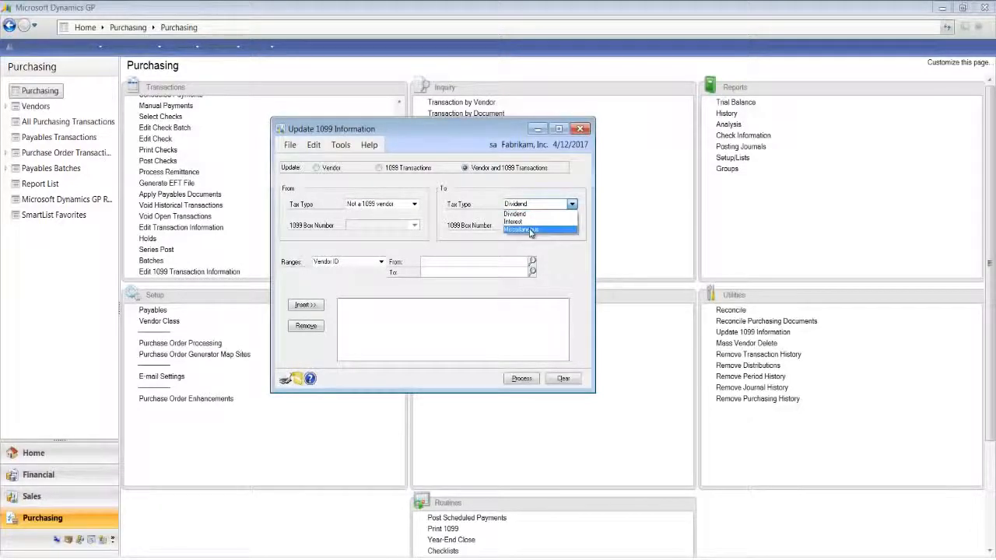
left_click(526, 230)
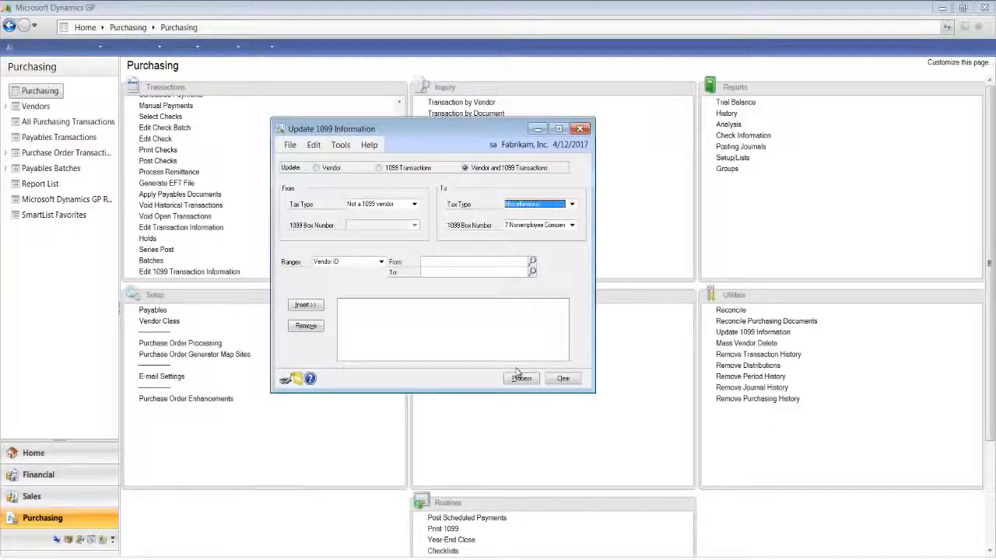
Set the update to change the tax type from Miscellaneous to Not a 1099 vendor.
left_click(414, 204)
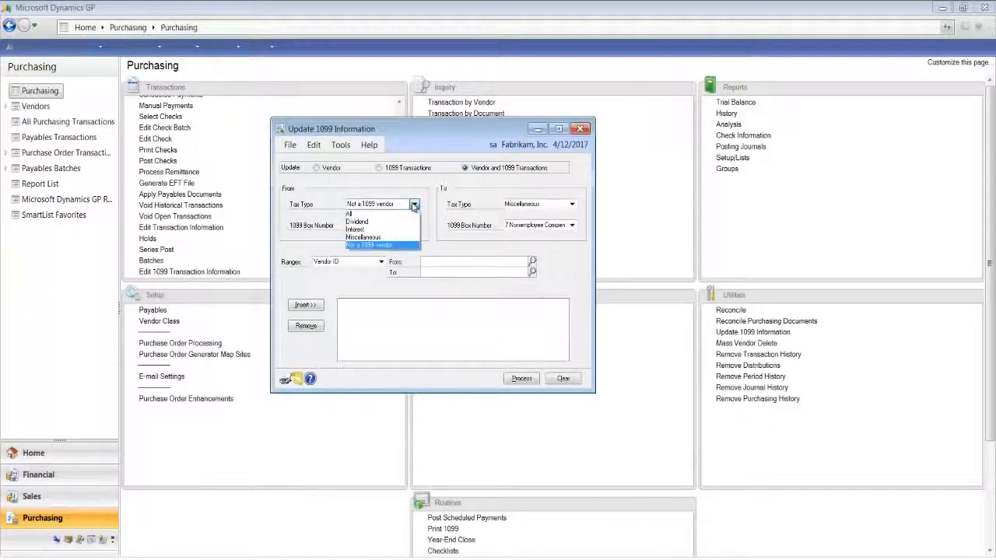
left_click(377, 239)
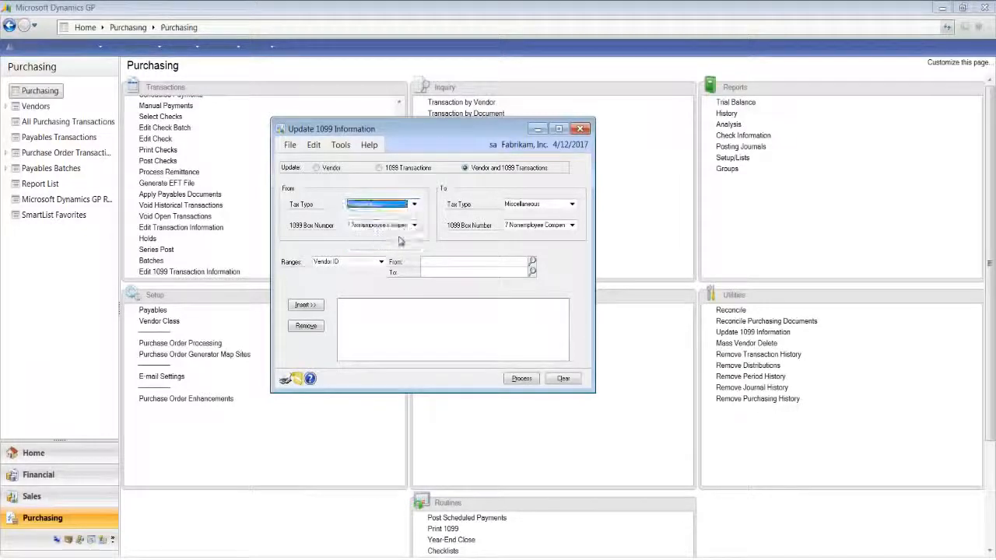
left_click(573, 205)
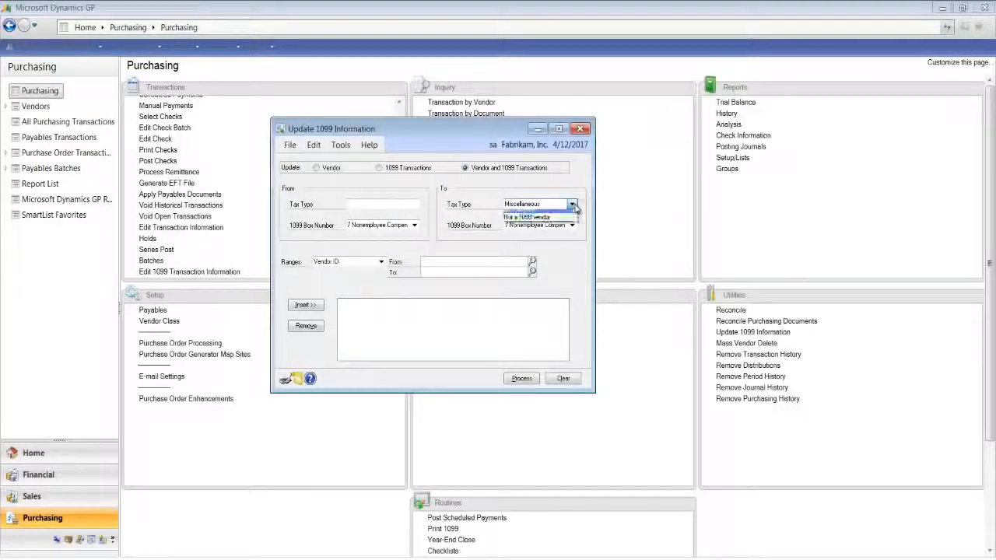
left_click(543, 238)
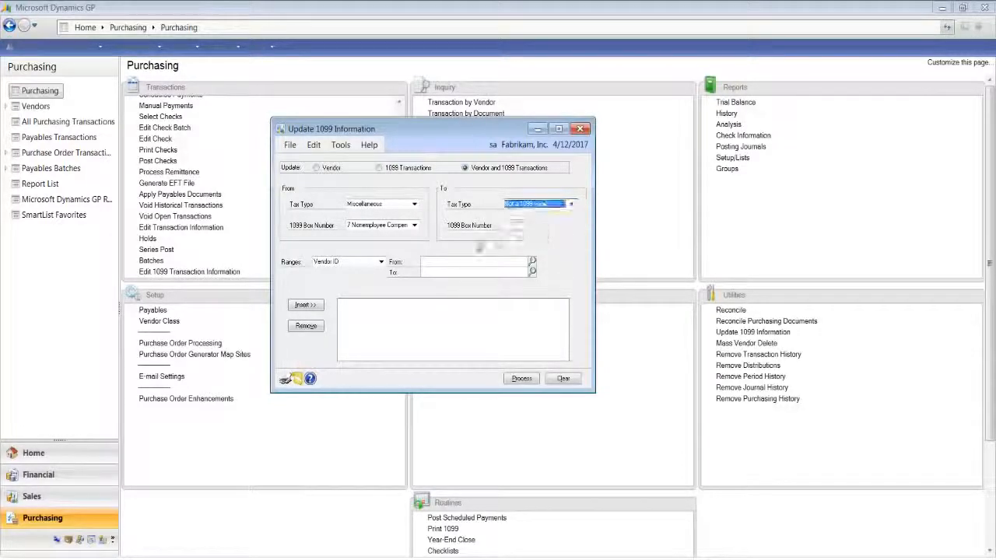
Restrict the 1099 update to vendor BEAUMONT0001 by inserting a Vendor ID range from and to that vendor.
left_click(433, 261)
type("A")
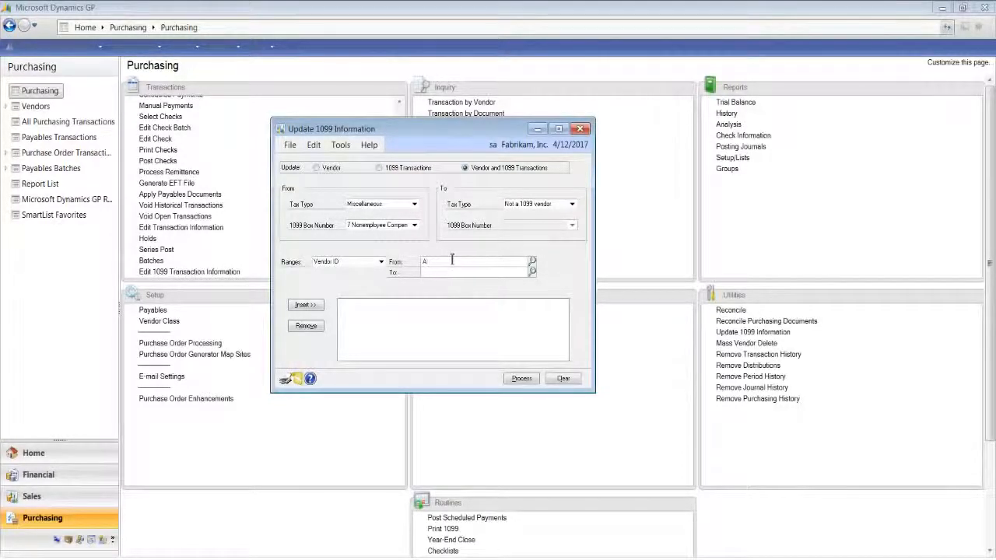
left_click(532, 262)
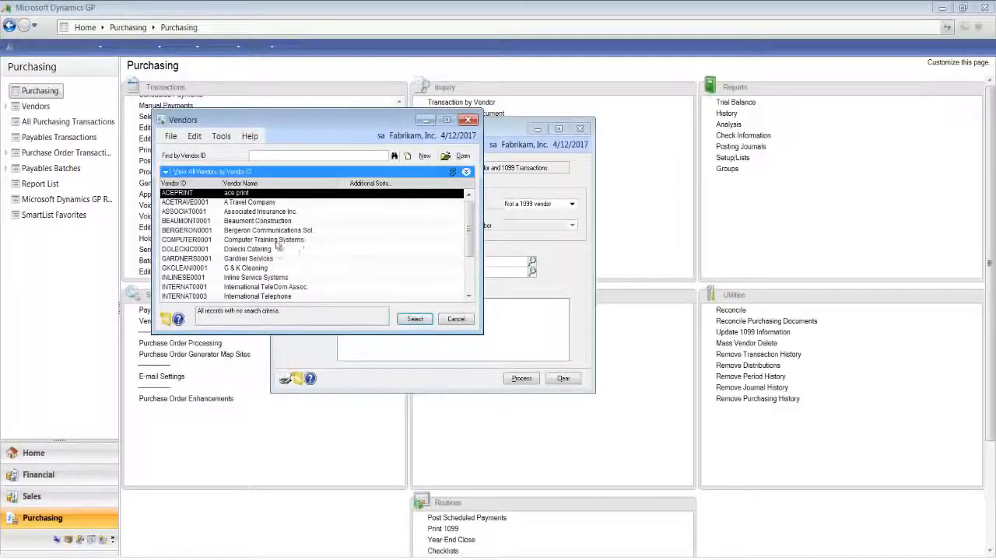
left_click(261, 221)
left_click(413, 318)
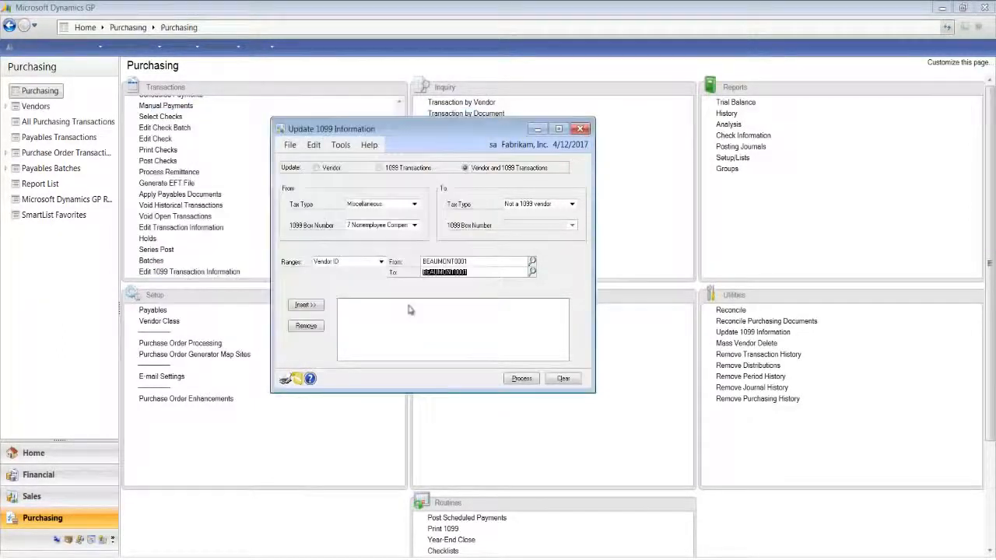
left_click(305, 304)
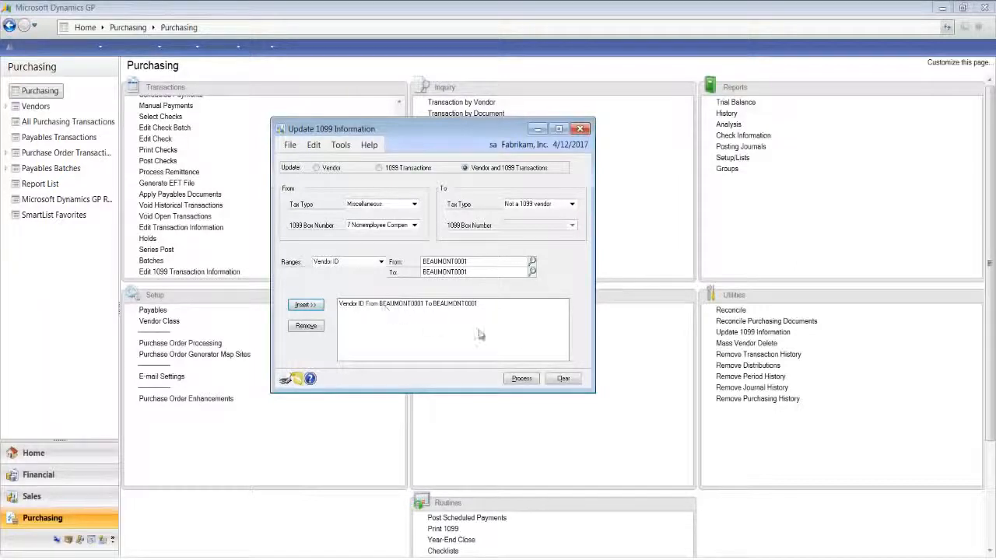
Process the 1099 information update, output its audit report to the screen and close the report.
left_click(521, 378)
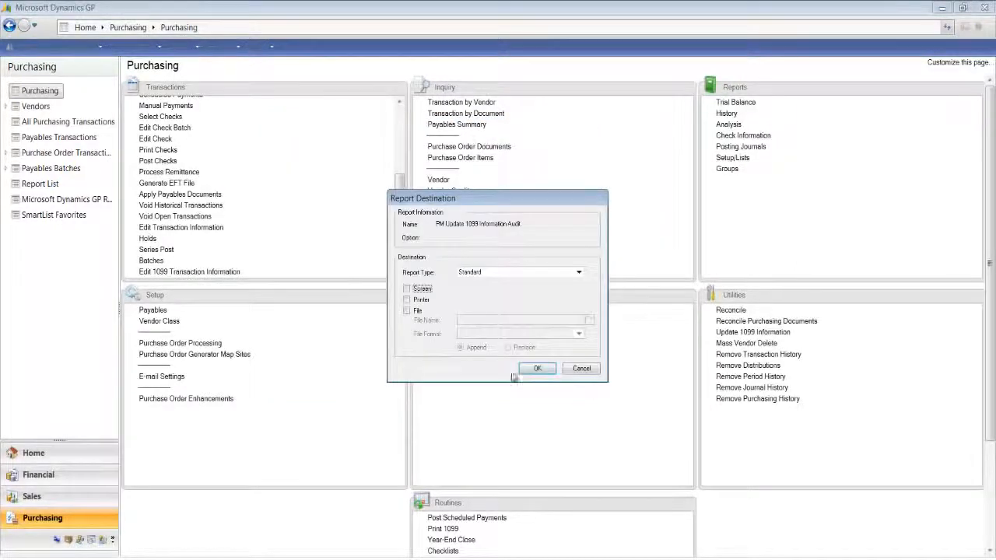
left_click(407, 290)
left_click(537, 368)
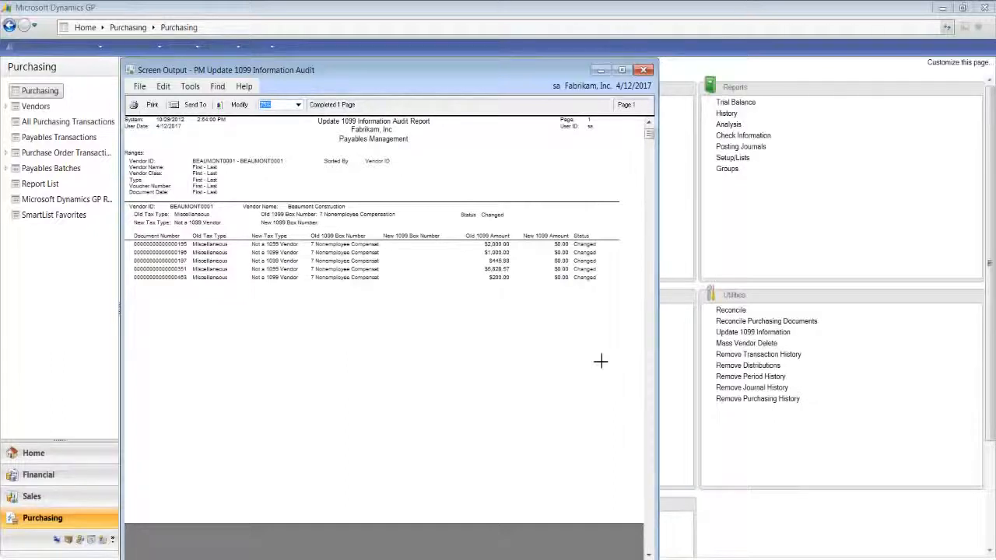
left_click(643, 70)
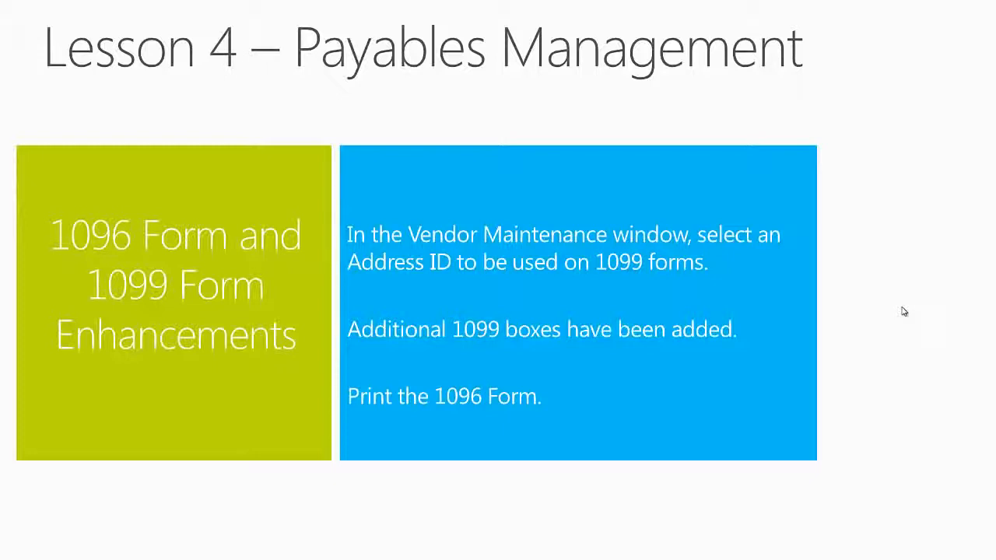
left_click(896, 313)
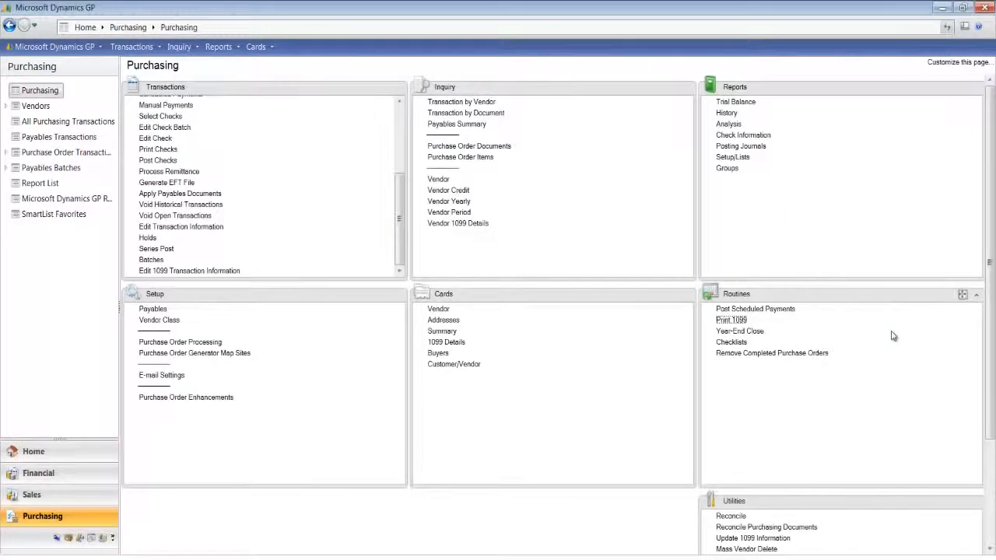
Open the maintenance record of vendor ACETRAVE0001.
left_click(438, 310)
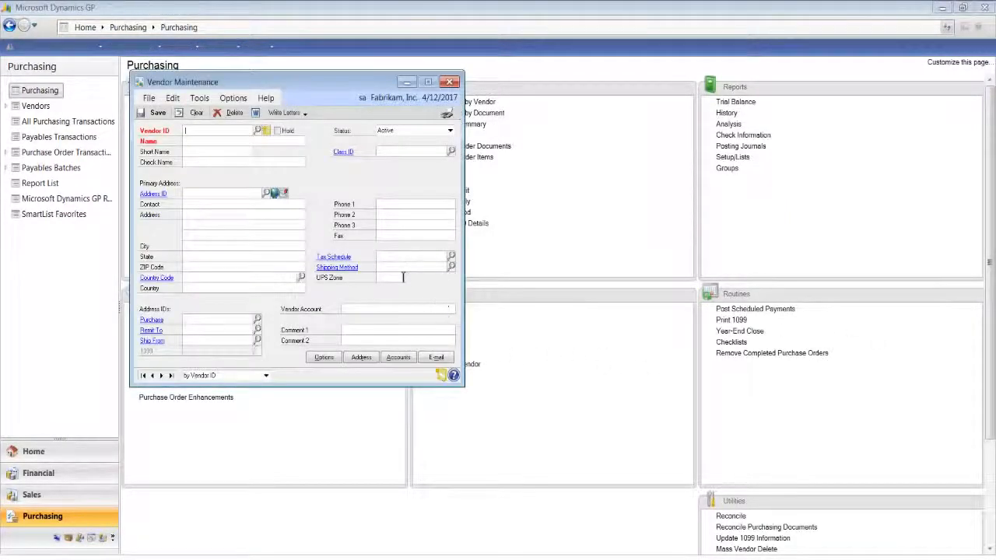
type("A")
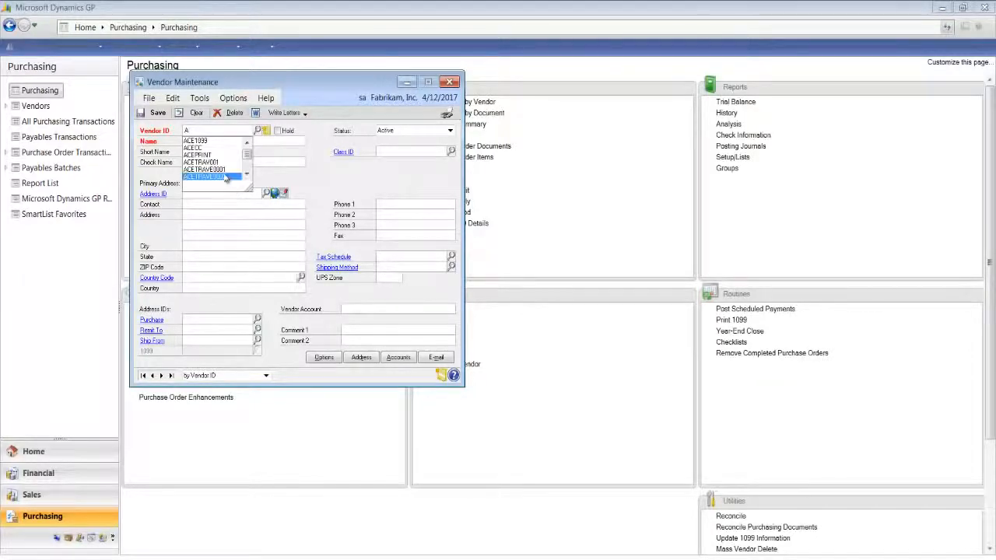
left_click(225, 172)
left_click_drag(274, 84, 417, 93)
key("Tab")
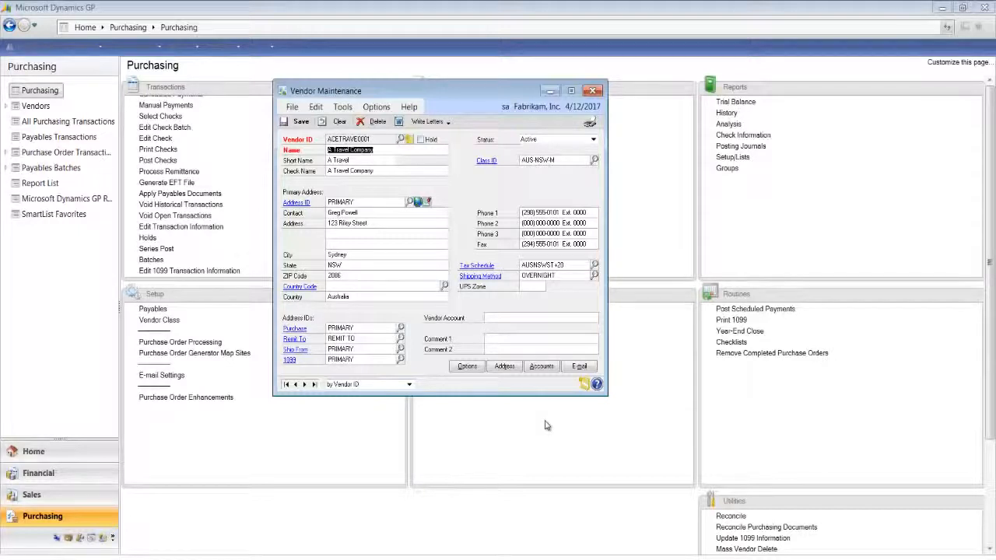
Open the vendor's maintenance options and examine the 1099 boxes available for the Miscellaneous tax type.
left_click(465, 368)
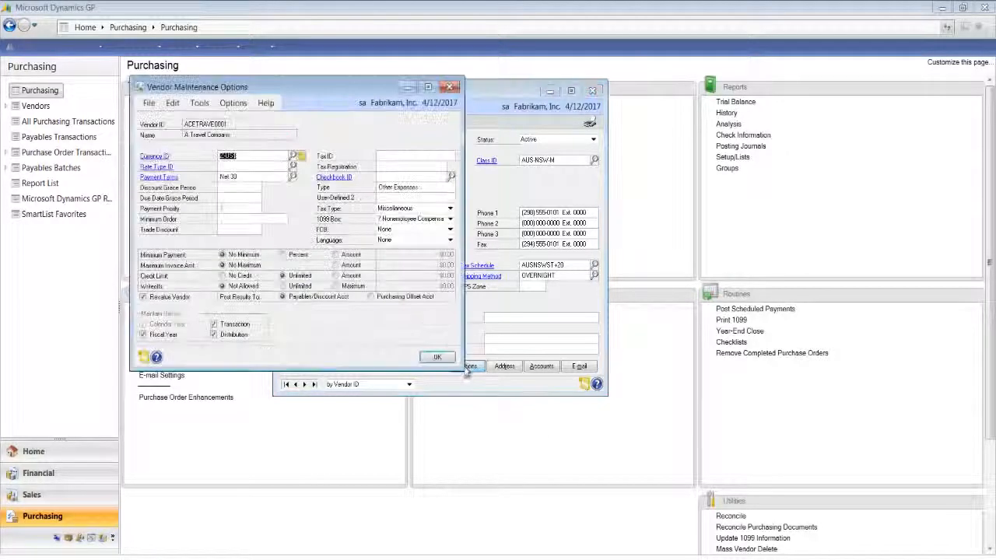
left_click_drag(285, 85, 400, 97)
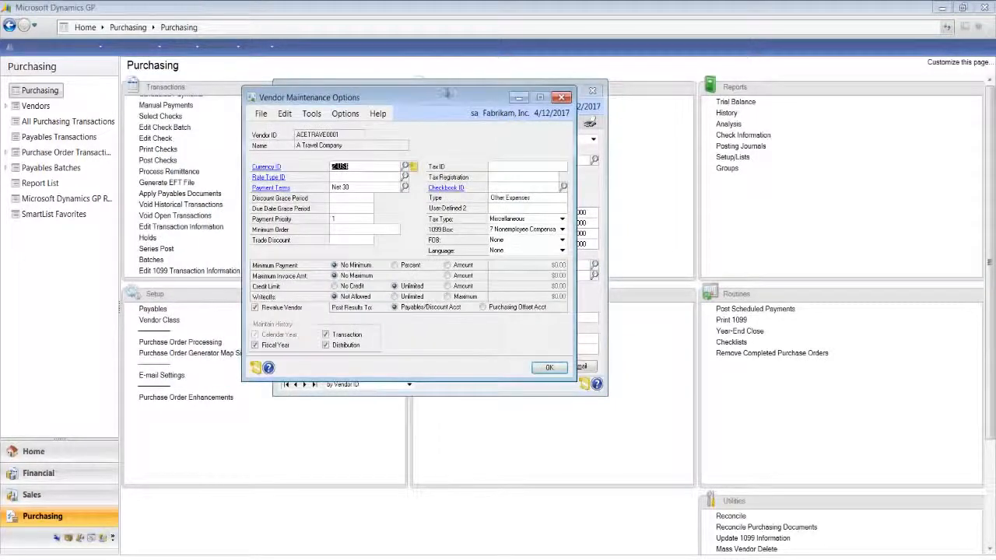
left_click_drag(479, 98, 508, 97)
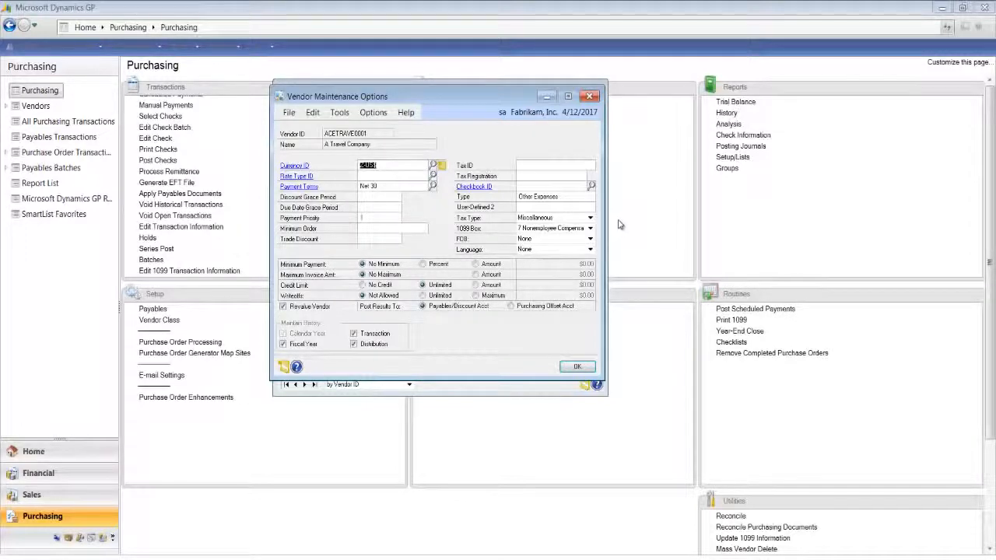
left_click(590, 229)
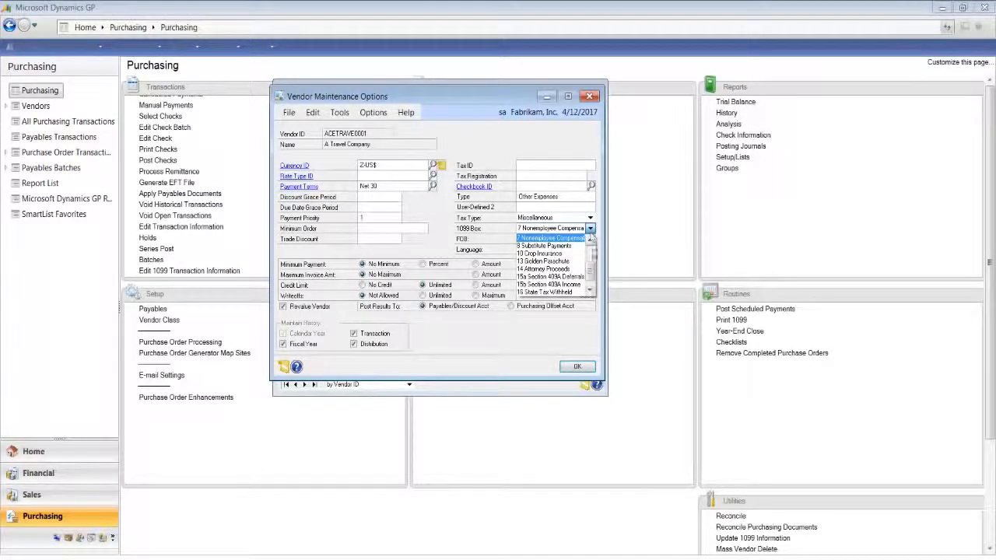
scroll(589, 272, "down", 3)
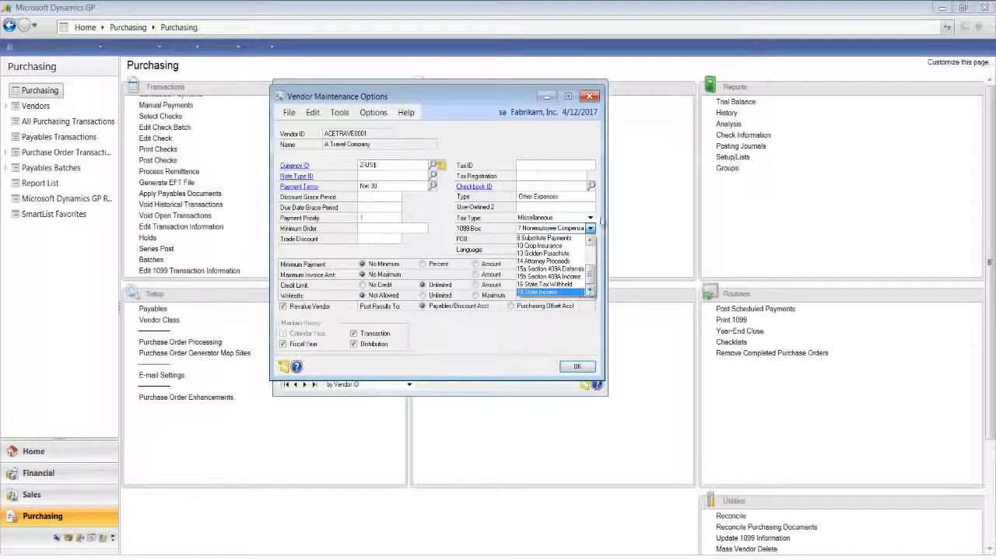
Set the vendor's tax type to Dividend.
left_click(590, 221)
left_click(590, 219)
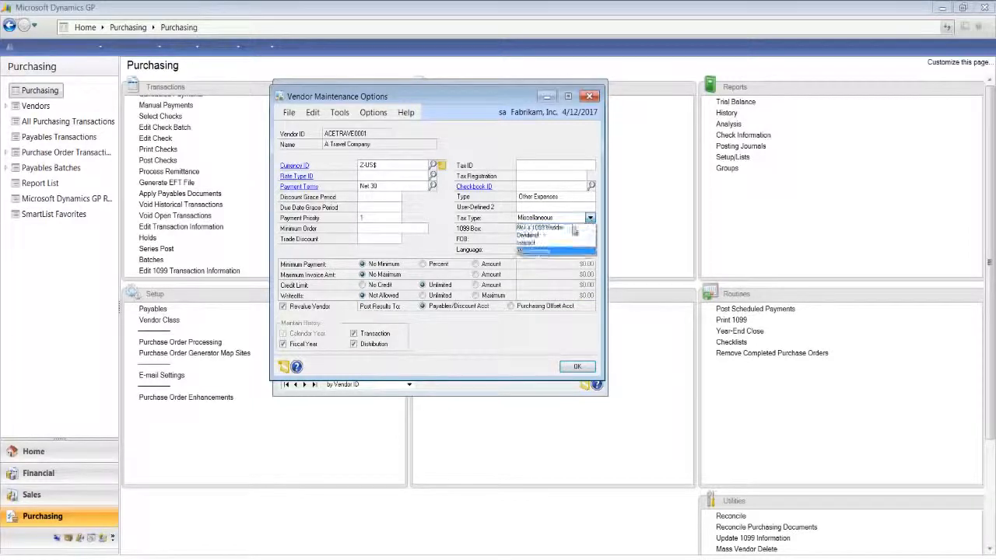
left_click(559, 235)
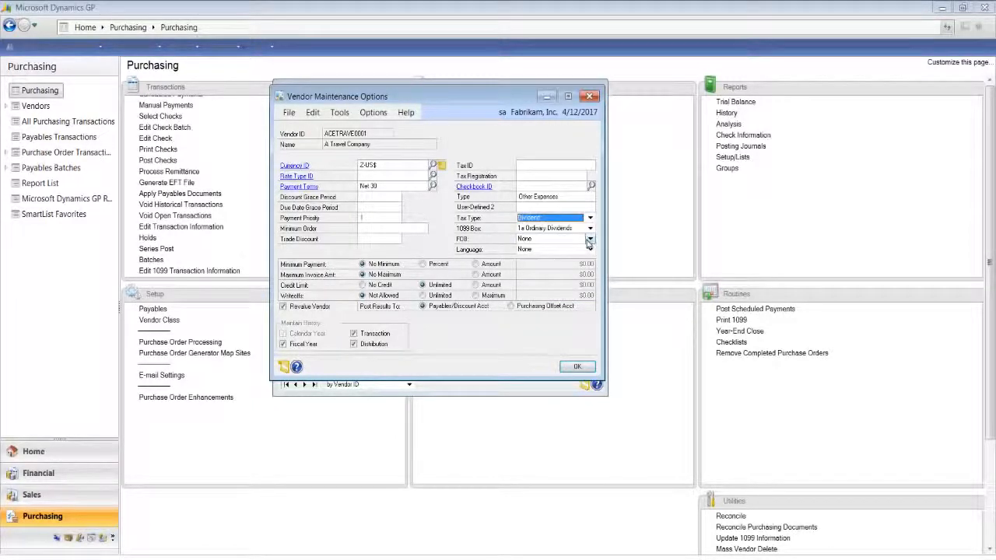
Examine the 1099 boxes available for the vendor's Dividend tax type, down to the end of the list.
left_click(590, 229)
scroll(553, 264, "down", 3)
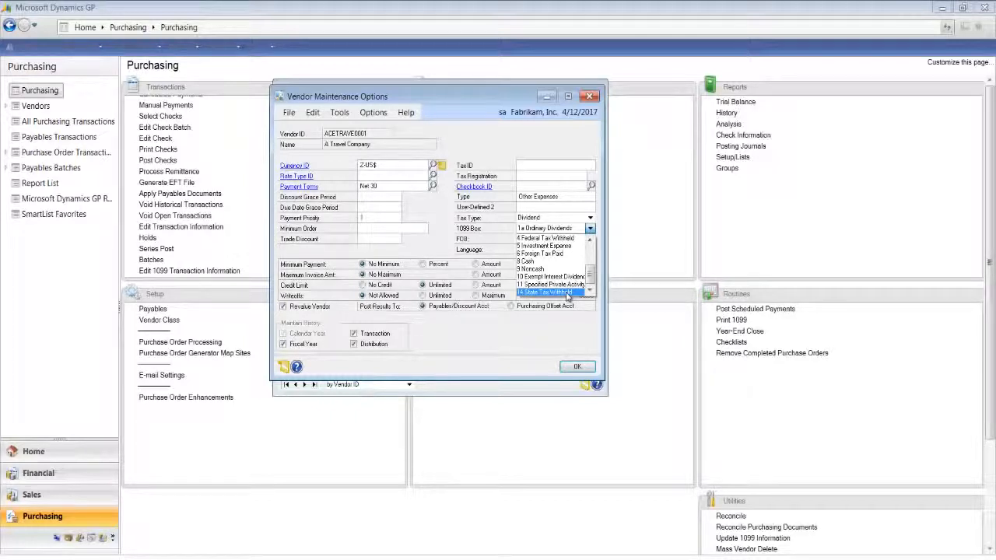
left_click(589, 221)
Set the vendor's tax type to Interest and examine the 1099 boxes available for it.
left_click(590, 218)
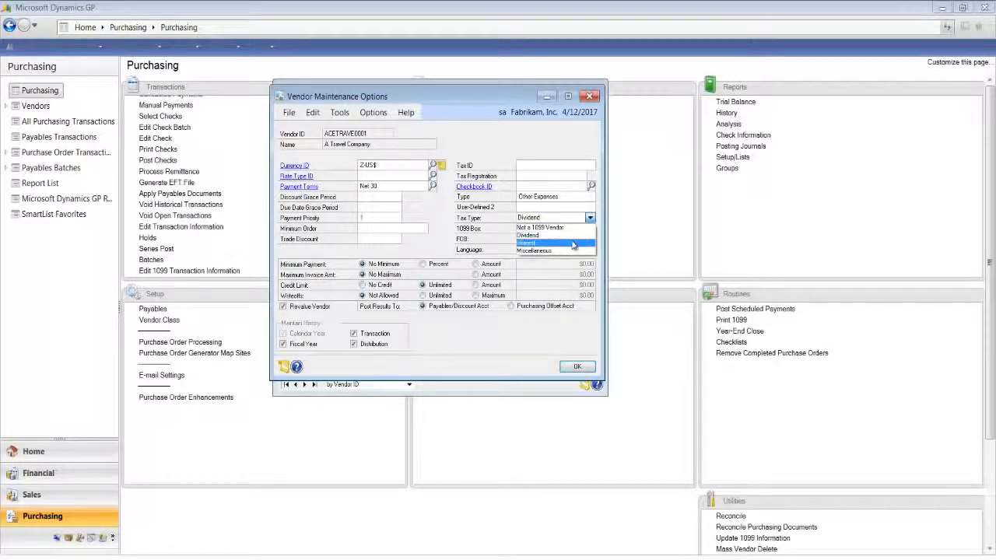
left_click(576, 243)
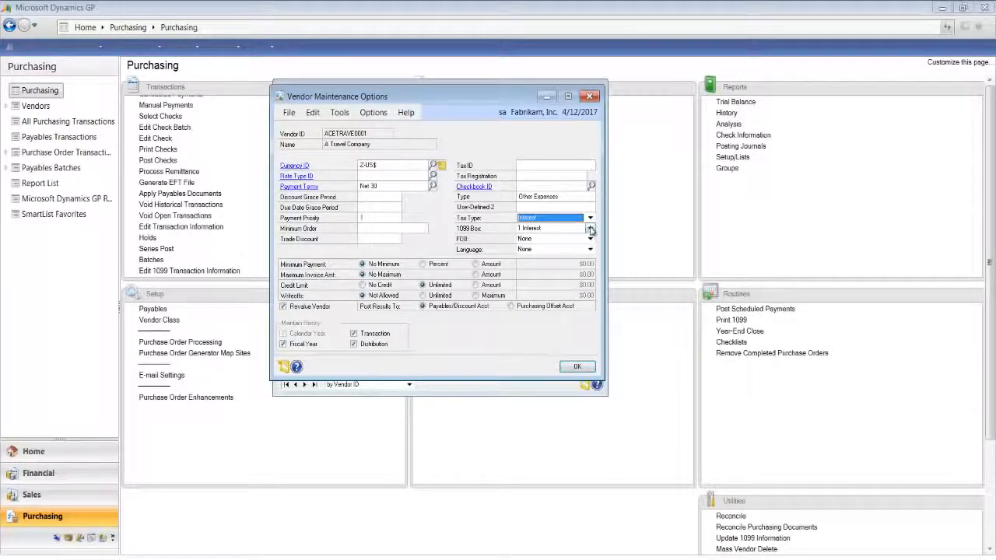
left_click(590, 229)
left_click_drag(591, 262, 593, 275)
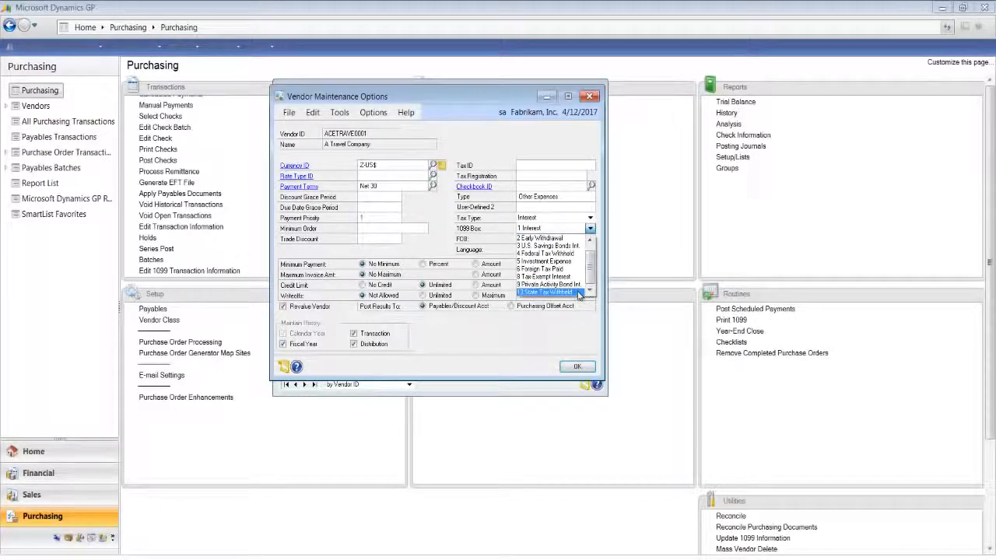
left_click(584, 317)
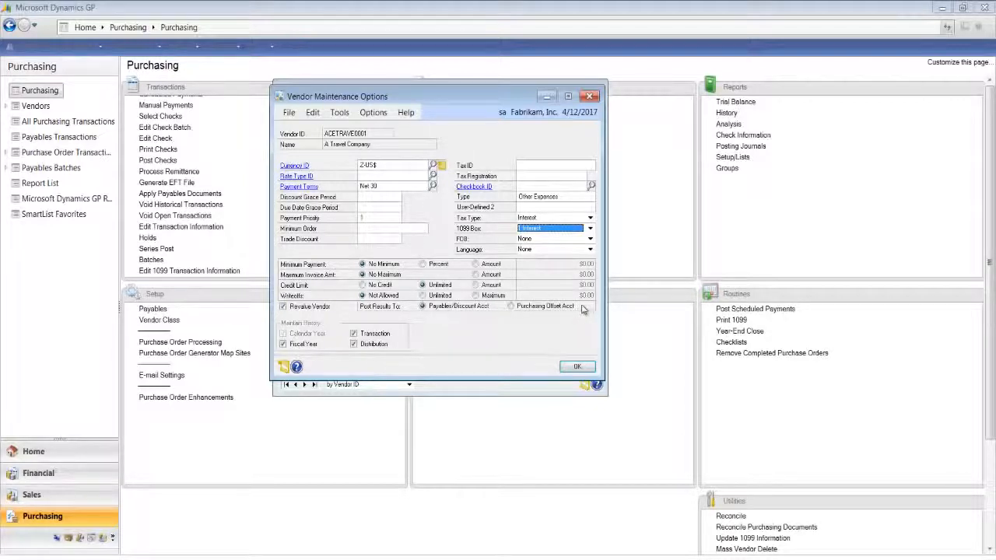
Set the vendor's tax type back to Miscellaneous and close the vendor record, discarding the changes.
left_click(590, 219)
left_click(552, 259)
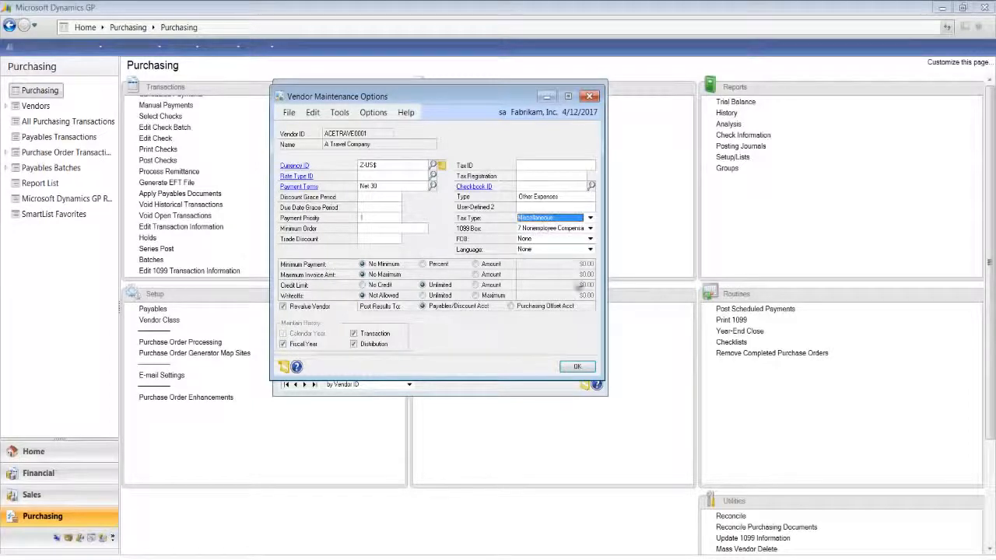
left_click(578, 366)
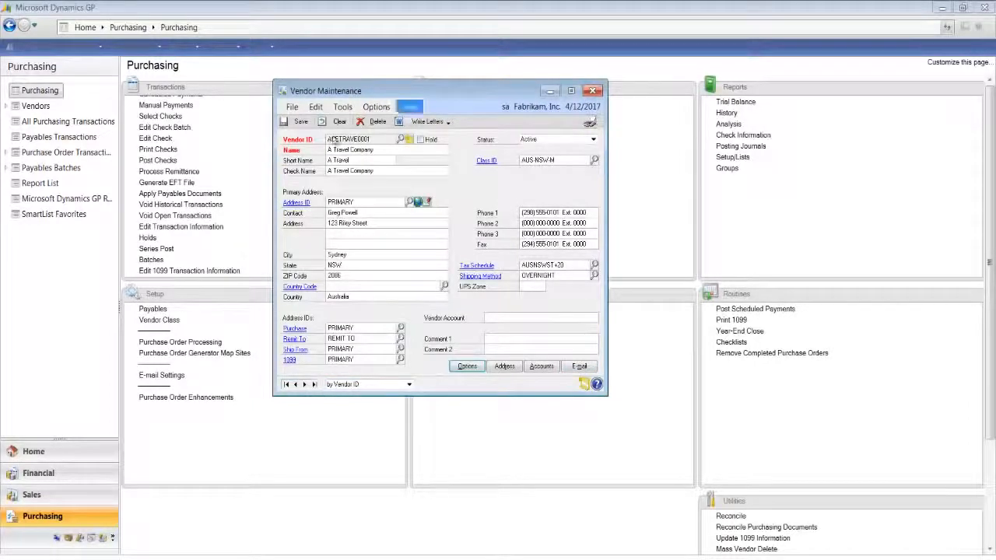
left_click(592, 91)
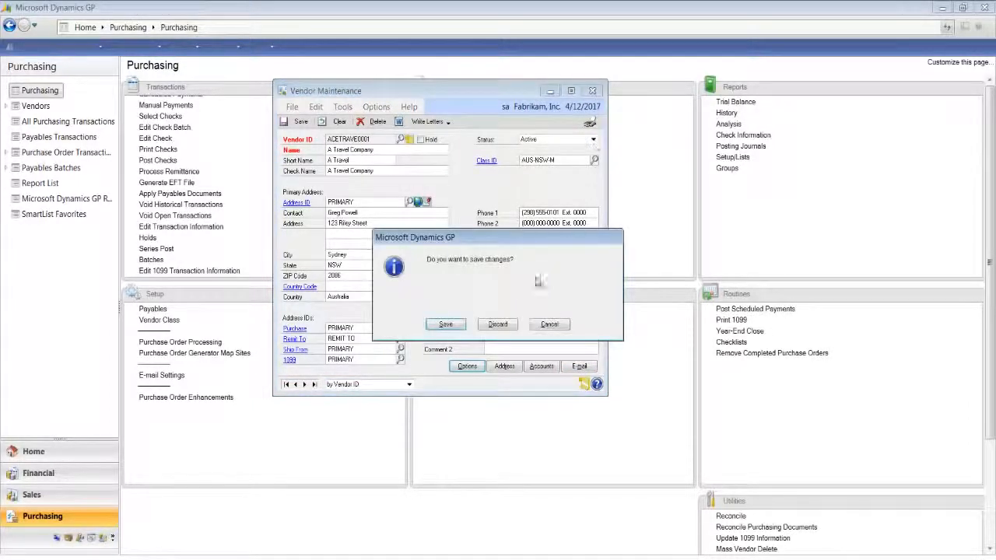
left_click(502, 327)
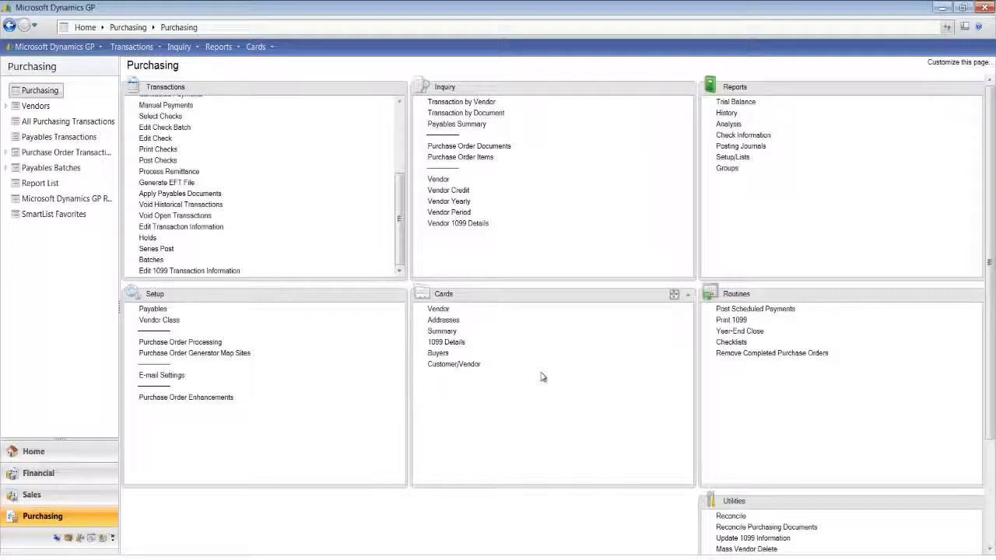
Open the Print 1099 routine and select the 1096 form as the form to print.
left_click(736, 324)
left_click_drag(319, 101, 509, 129)
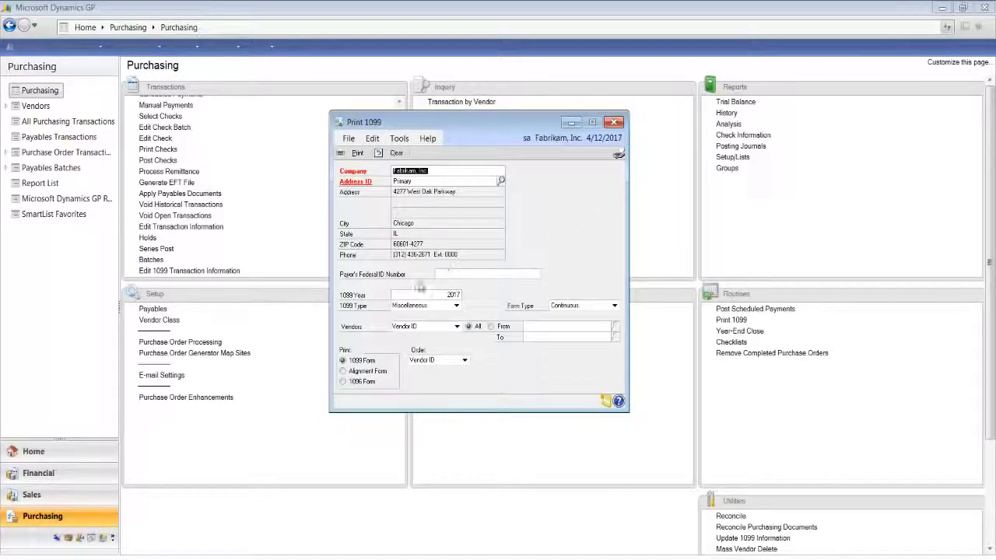
left_click(344, 382)
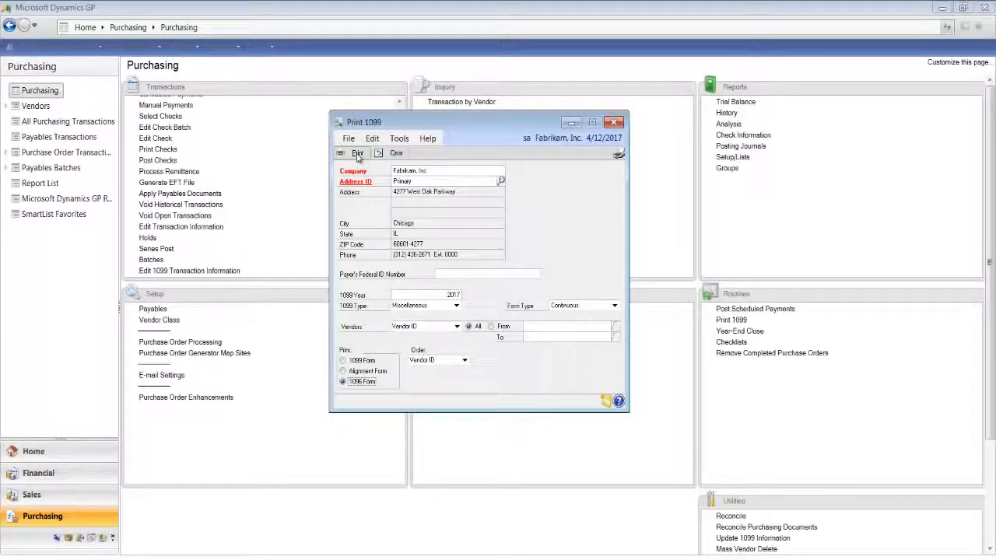
Print the 1096 form to the screen and enlarge the report window to show the full page width.
left_click(358, 154)
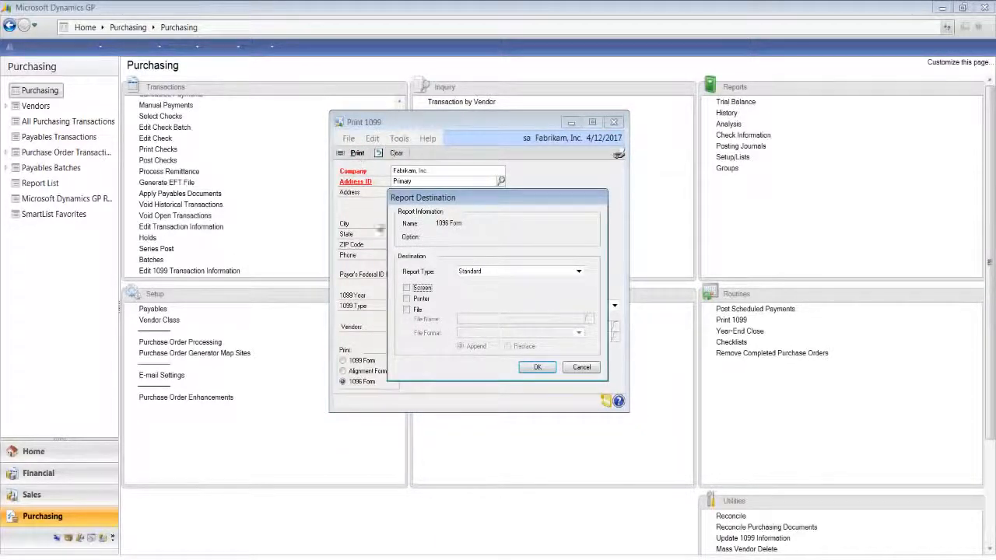
left_click(406, 288)
left_click(529, 367)
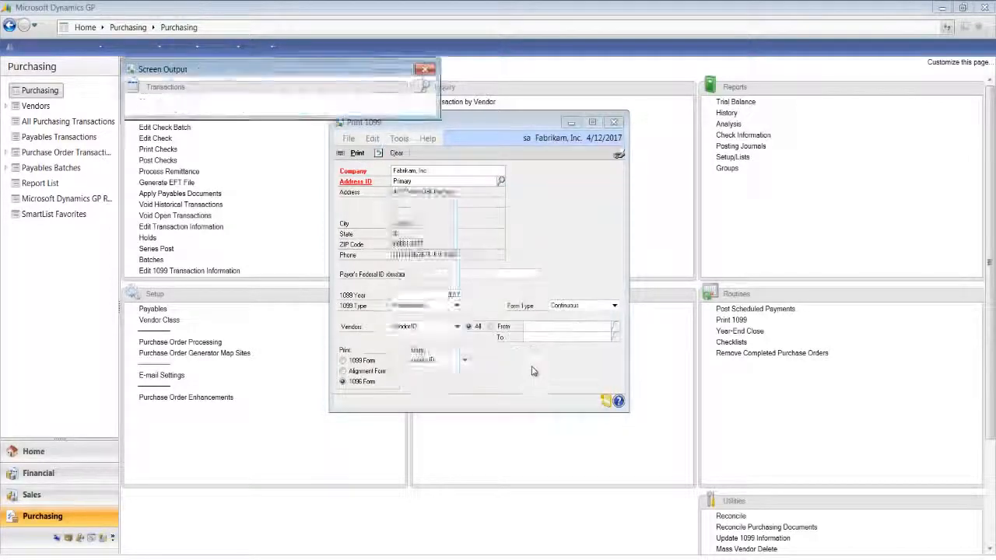
left_click_drag(459, 310, 620, 311)
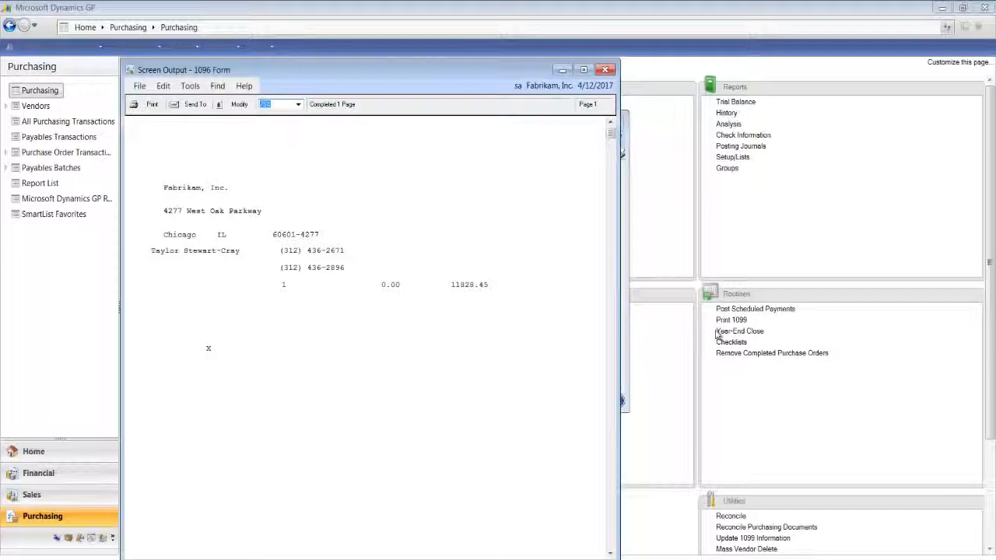